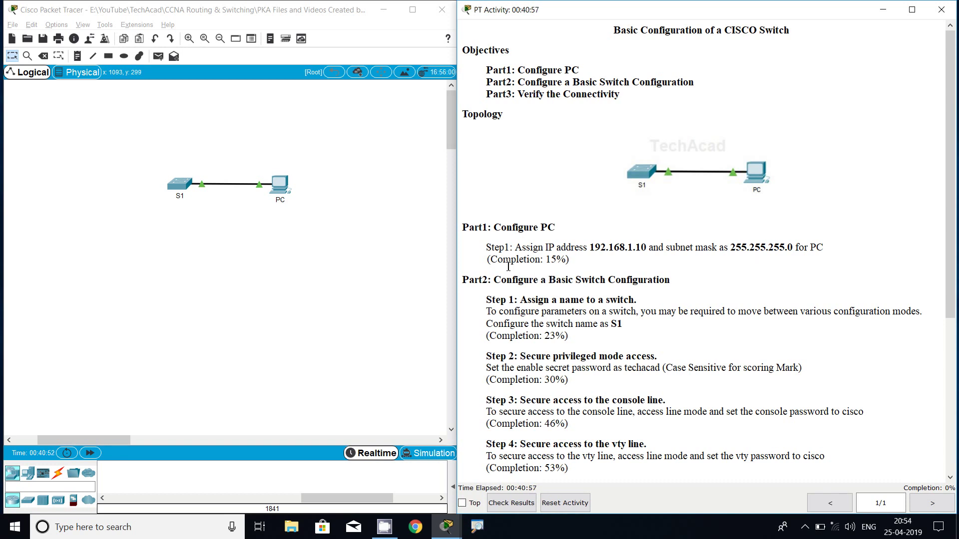
Enter the static IP address 192.168.1.10 in the PC's IP Configuration.
{"action": "left_click_drag", "start_coordinate": [498, 261], "coordinate": [565, 265]}
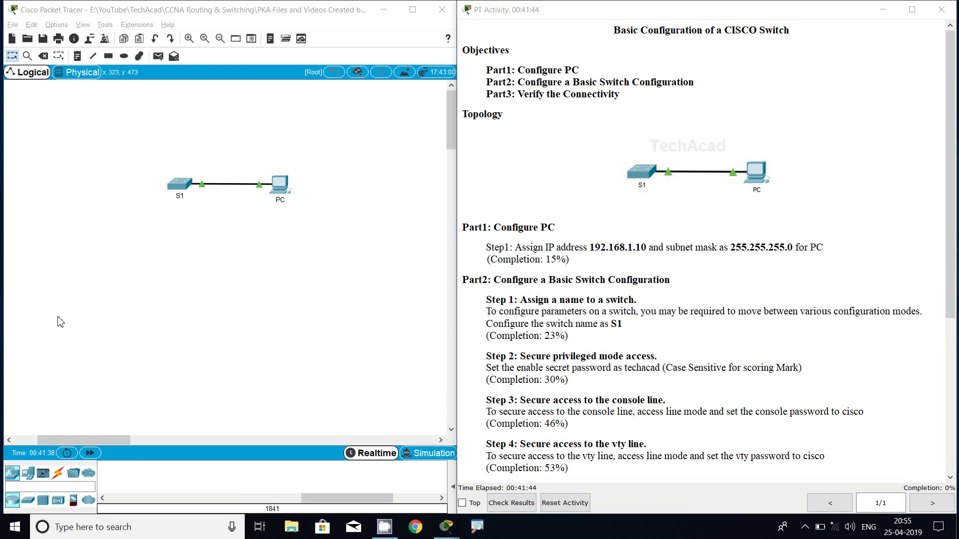
{"action": "left_click", "coordinate": [235, 267]}
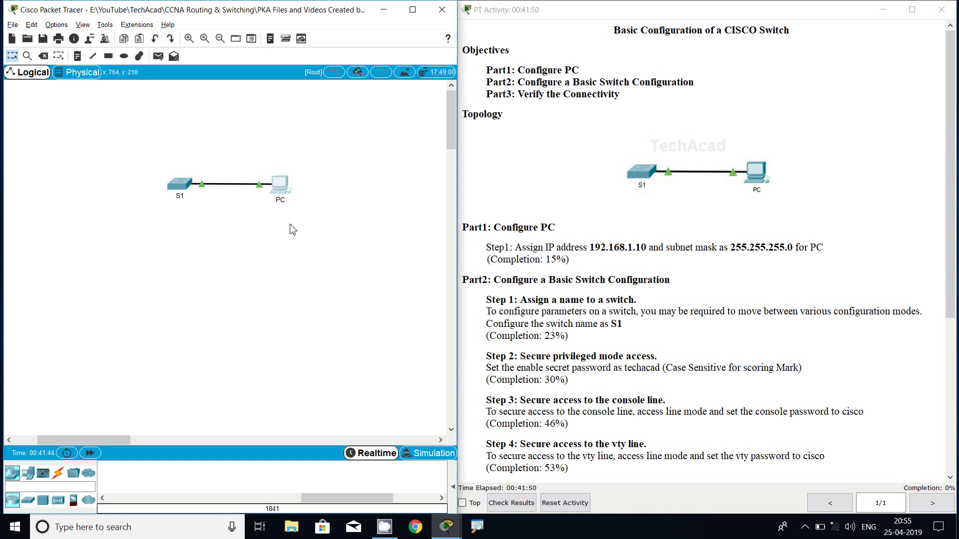
{"action": "left_click", "coordinate": [280, 185]}
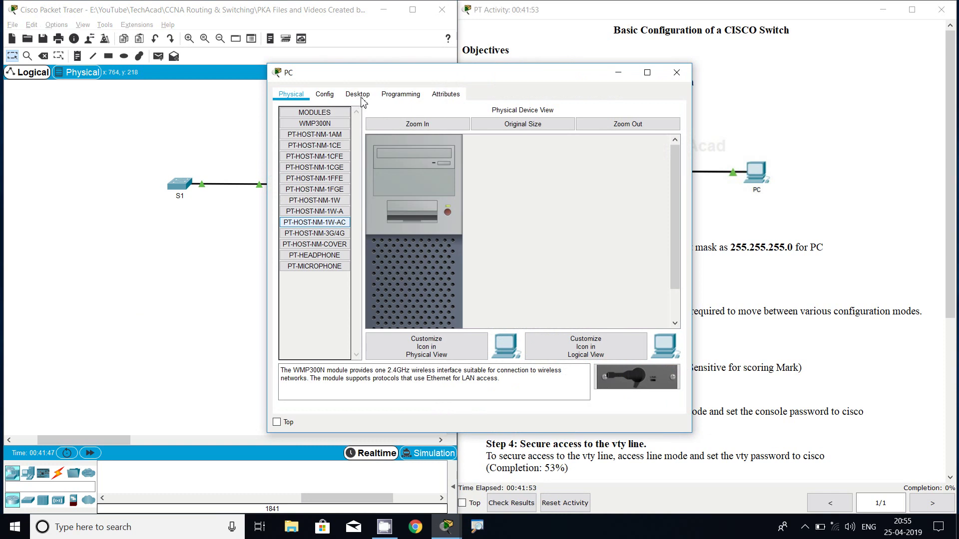
{"action": "left_click", "coordinate": [362, 99]}
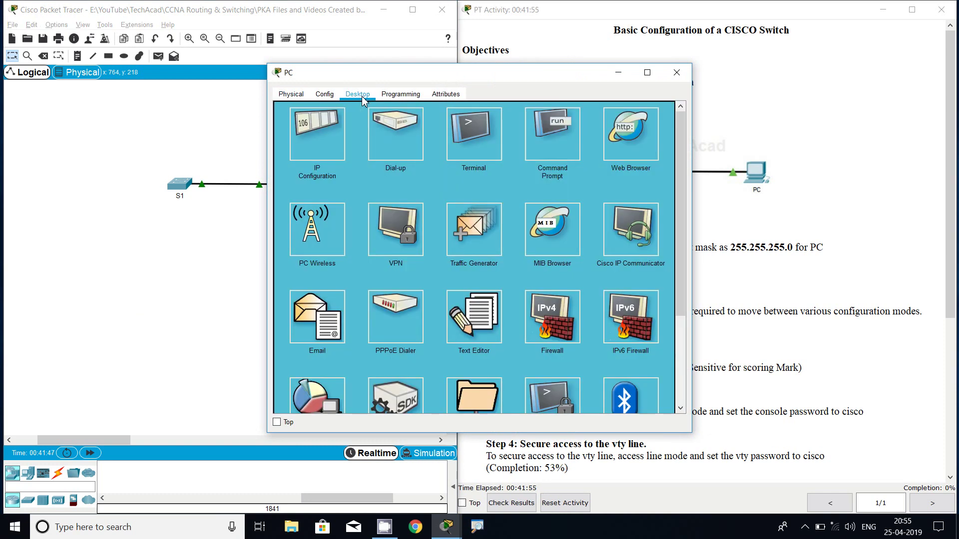
{"action": "left_click", "coordinate": [327, 153]}
{"action": "left_click", "coordinate": [425, 171]}
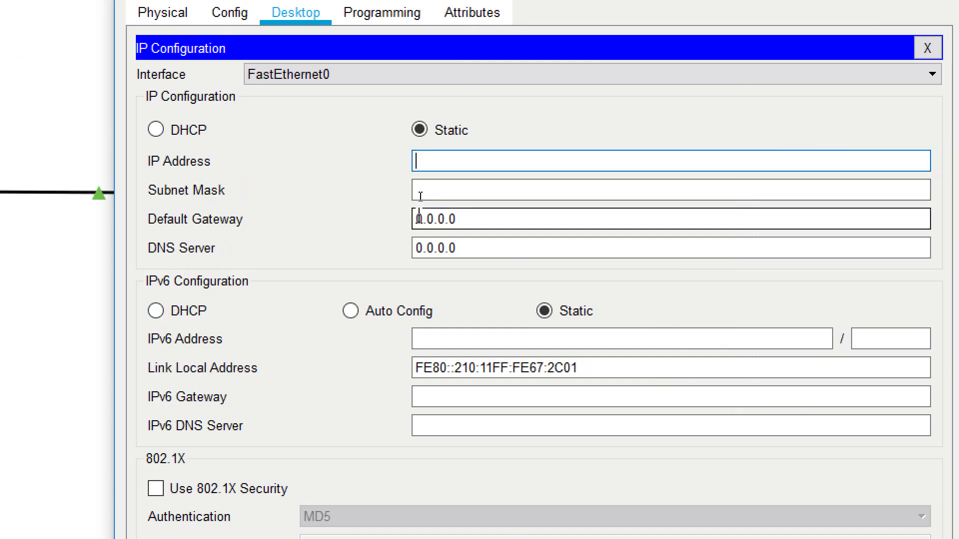
{"action": "type", "text": "192.168.1.10"}
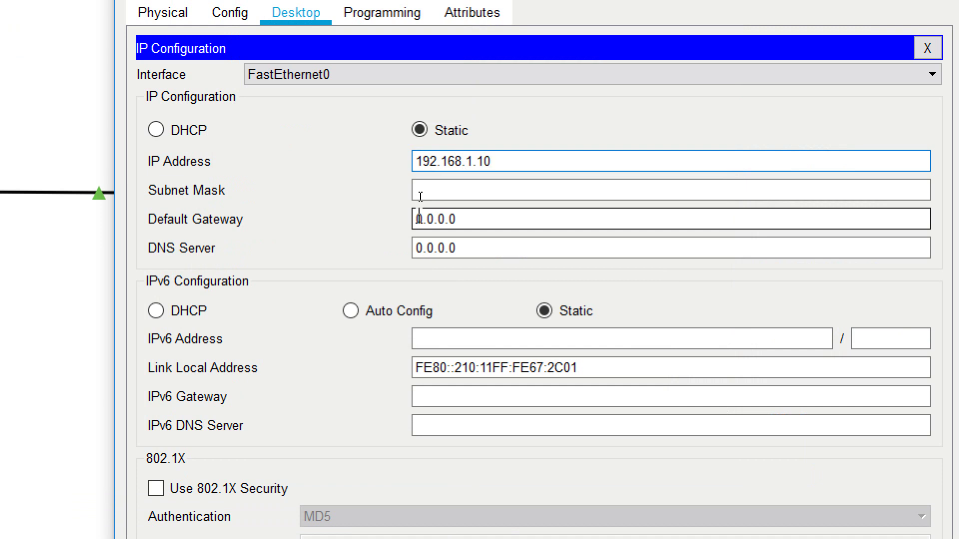
Fill in the default subnet mask 255.255.255.0 and close the PC window.
{"action": "left_click", "coordinate": [435, 192]}
{"action": "left_click", "coordinate": [509, 193]}
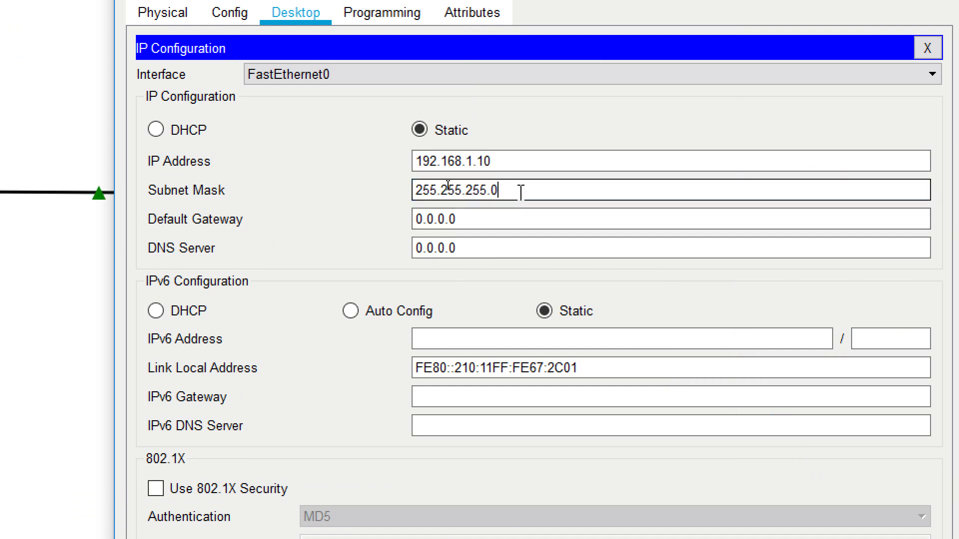
{"action": "left_click_drag", "start_coordinate": [521, 192], "coordinate": [402, 197]}
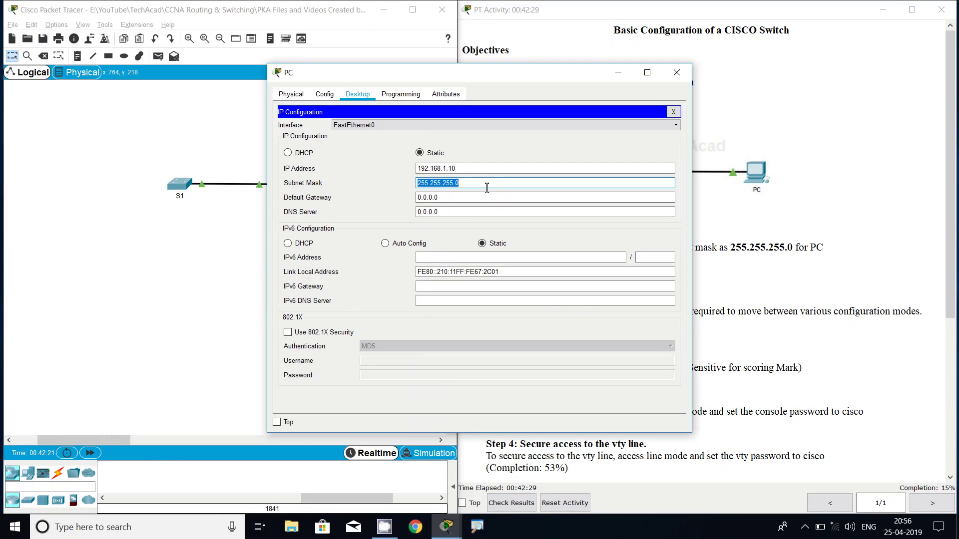
{"action": "left_click", "coordinate": [550, 197]}
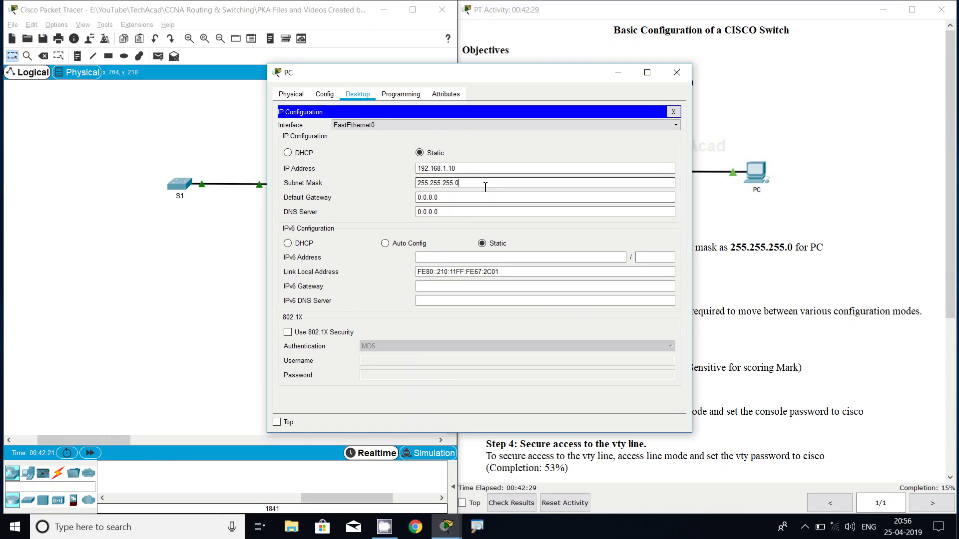
{"action": "left_click", "coordinate": [456, 209]}
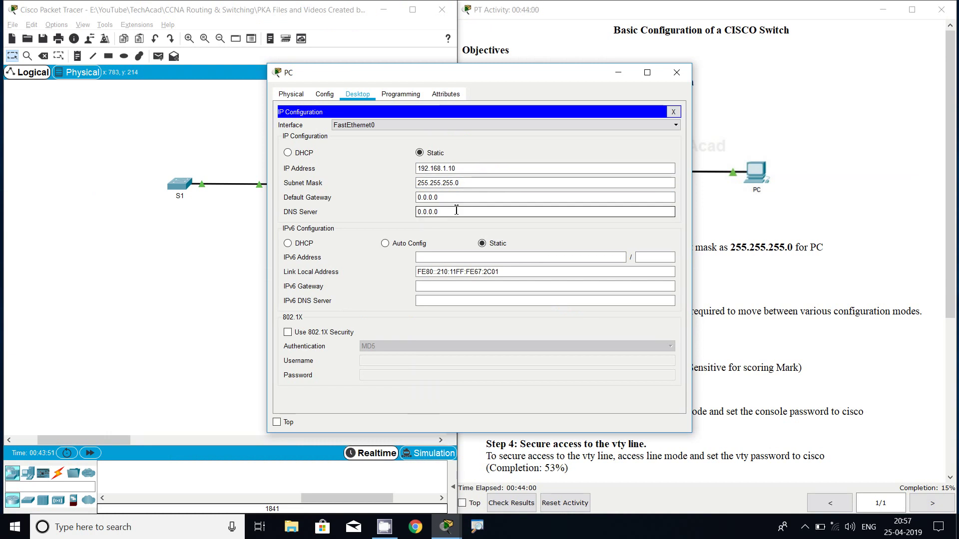
{"action": "left_click", "coordinate": [677, 73]}
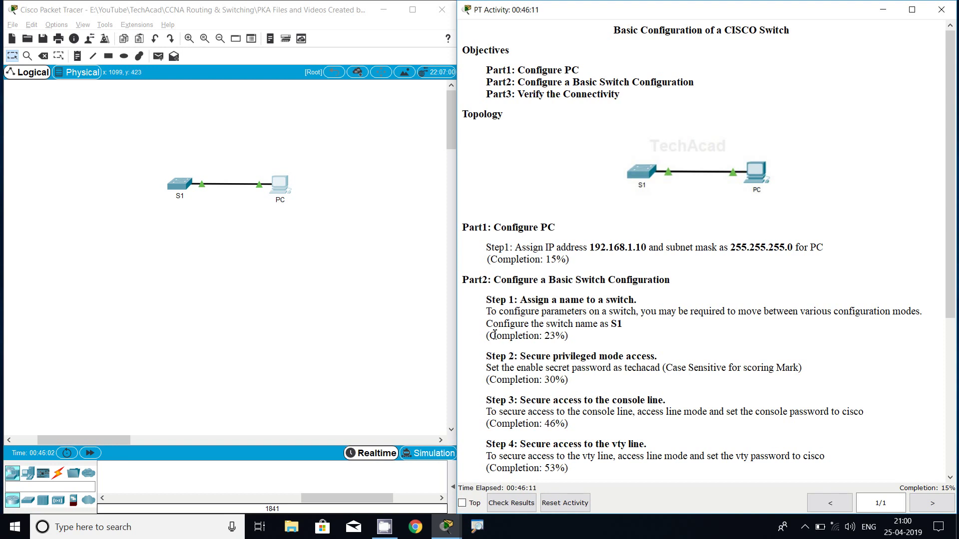
{"action": "left_click_drag", "start_coordinate": [487, 324], "coordinate": [629, 330]}
{"action": "left_click", "coordinate": [629, 331]}
{"action": "left_click_drag", "start_coordinate": [493, 341], "coordinate": [568, 341]}
{"action": "left_click", "coordinate": [572, 342]}
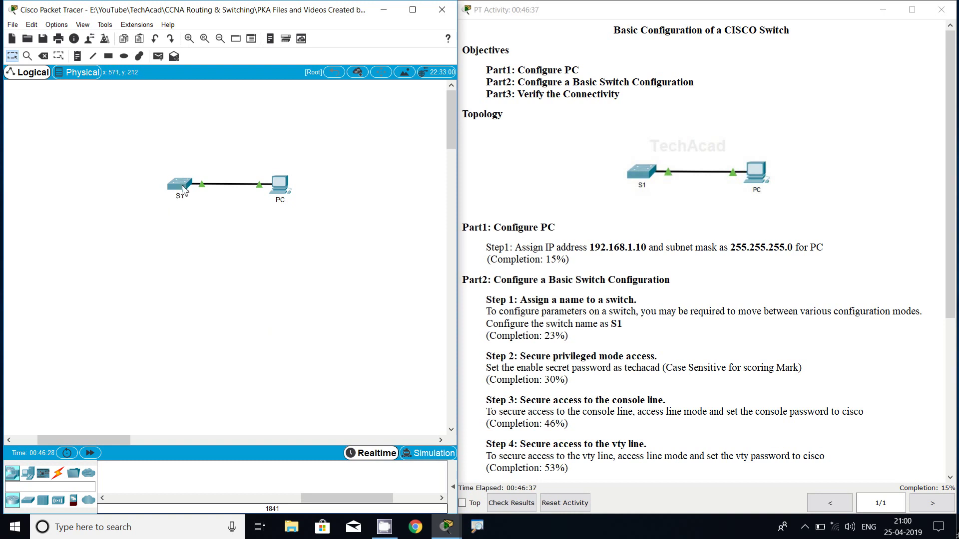
{"action": "left_click", "coordinate": [183, 190]}
Start S1's console session and enter privileged, then global configuration mode.
{"action": "left_click", "coordinate": [411, 128]}
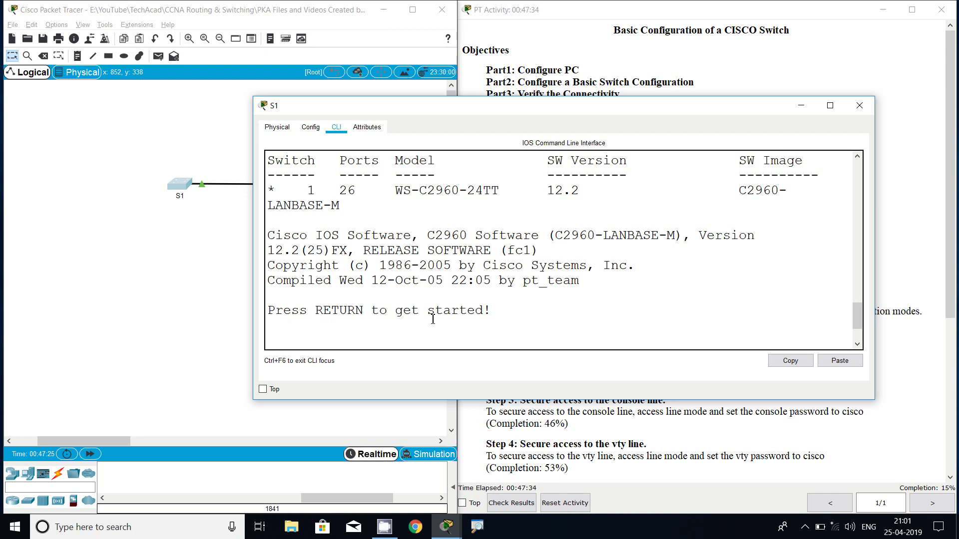
{"action": "key", "text": "Return"}
{"action": "key", "text": "Return"}
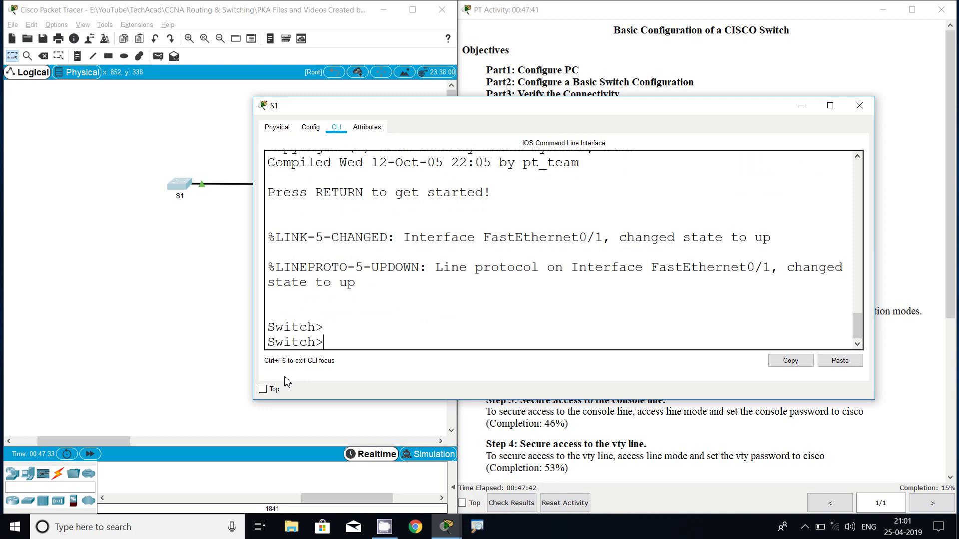
{"action": "type", "text": "ena"}
{"action": "key", "text": "Tab"}
{"action": "key", "text": "Return"}
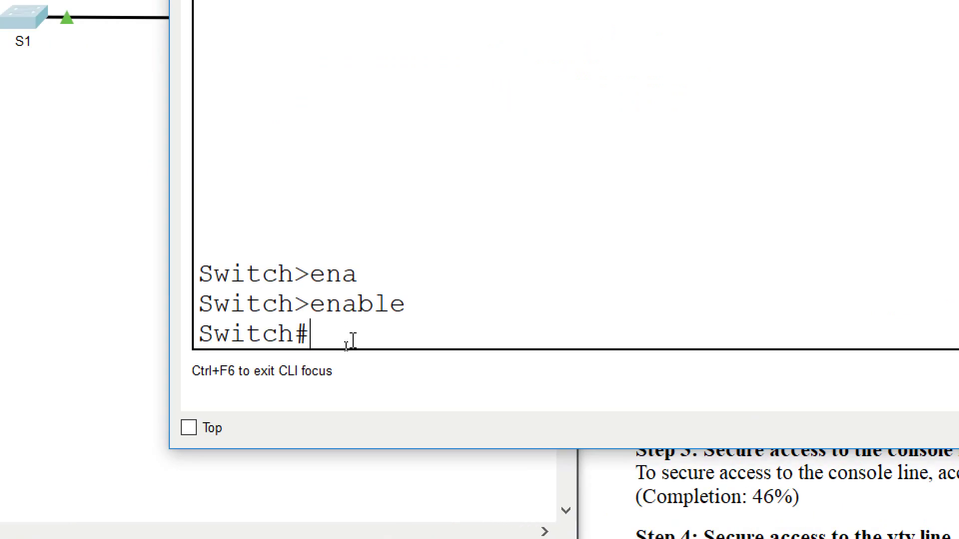
{"action": "type", "text": "configure"}
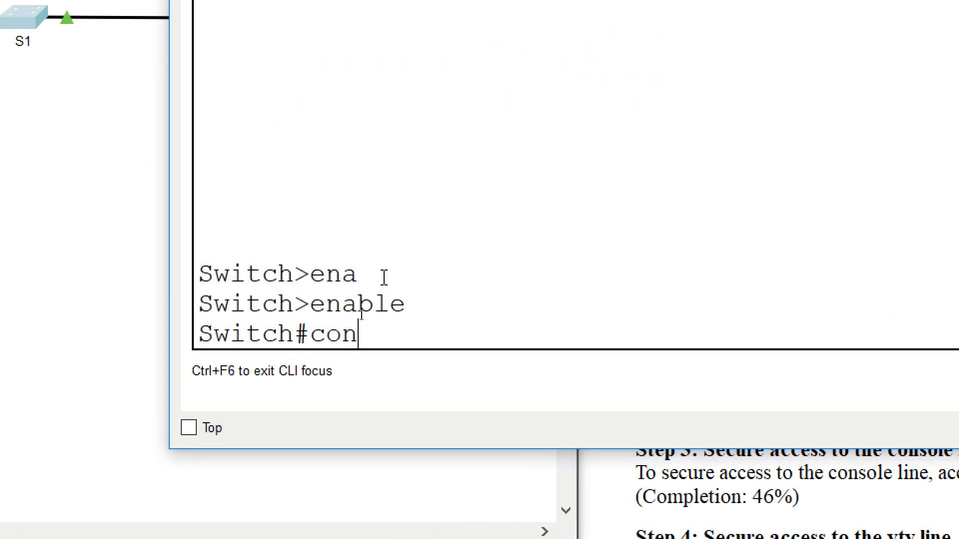
{"action": "key", "text": "Tab"}
{"action": "type", "text": "t"}
{"action": "key", "text": "Tab"}
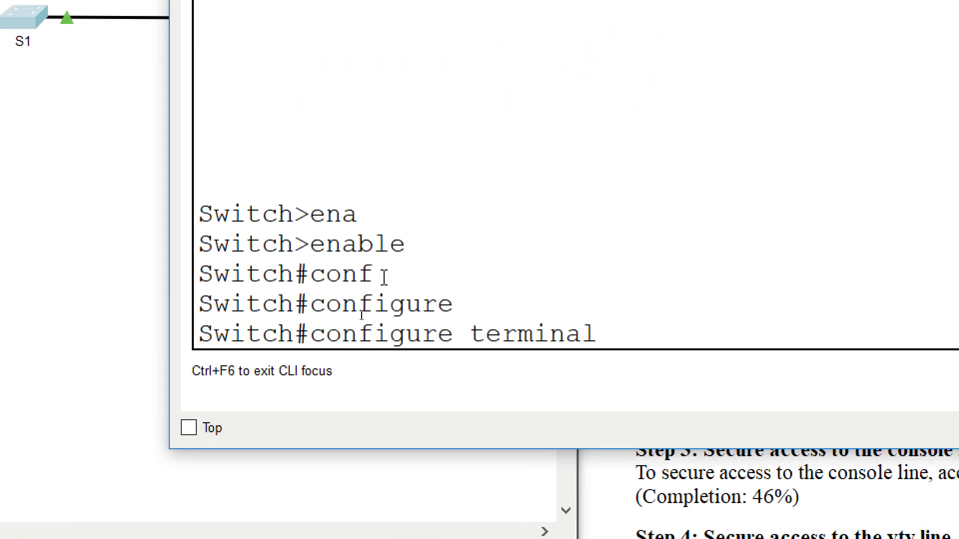
{"action": "key", "text": "Return"}
Set the switch hostname to S1 and check the new S1(config)# prompt.
{"action": "type", "text": "host"}
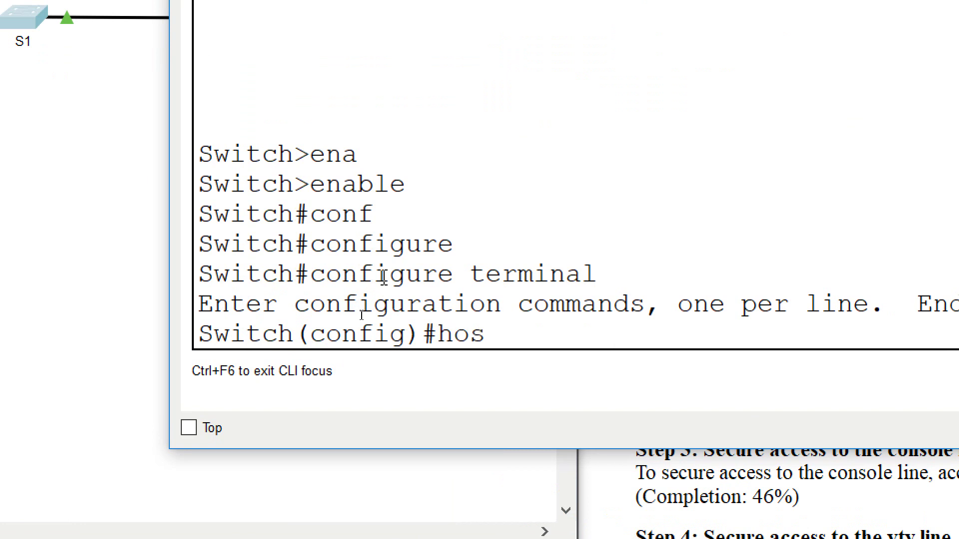
{"action": "key", "text": "Tab"}
{"action": "type", "text": "S1"}
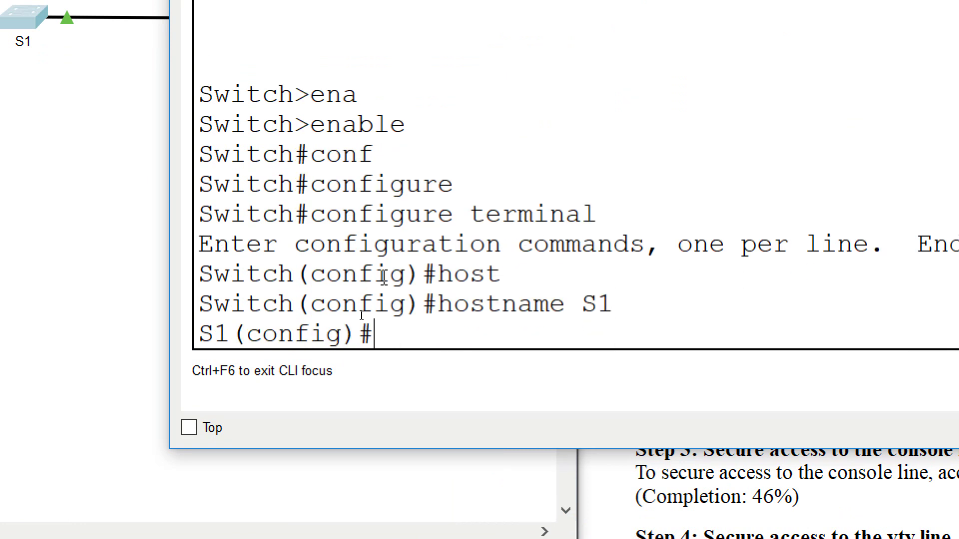
{"action": "key", "text": "Return"}
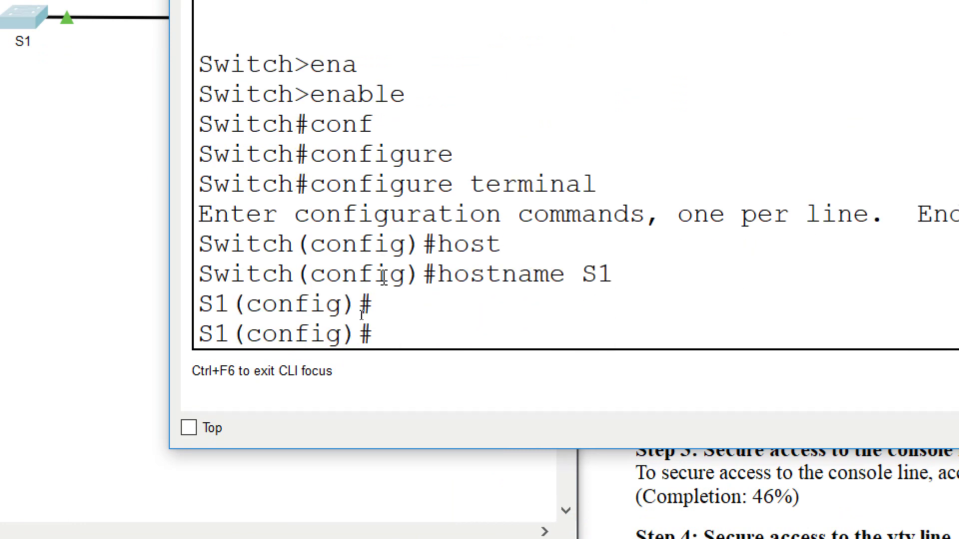
{"action": "left_click_drag", "start_coordinate": [198, 304], "coordinate": [230, 305]}
{"action": "left_click", "coordinate": [234, 306]}
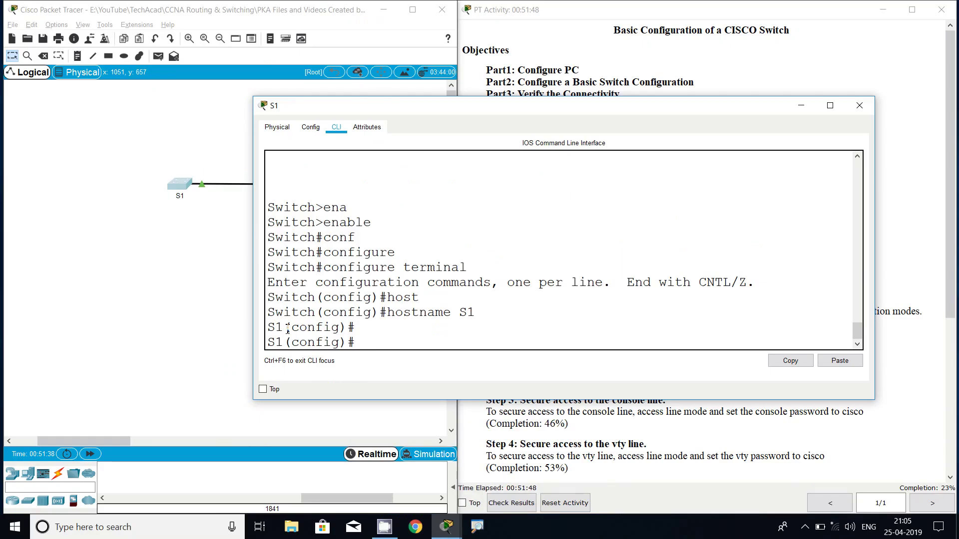
{"action": "left_click", "coordinate": [859, 100]}
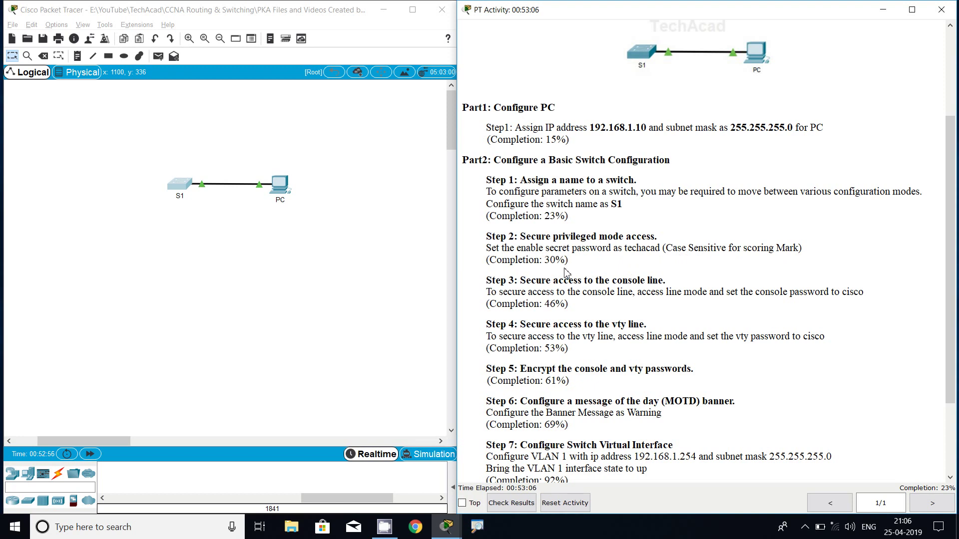
{"action": "left_click_drag", "start_coordinate": [548, 262], "coordinate": [568, 263]}
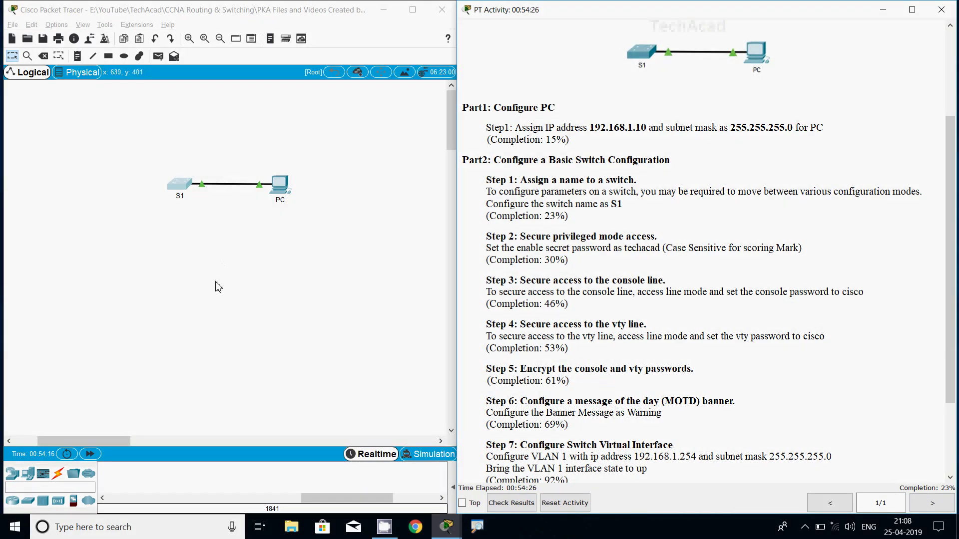
{"action": "left_click", "coordinate": [184, 192]}
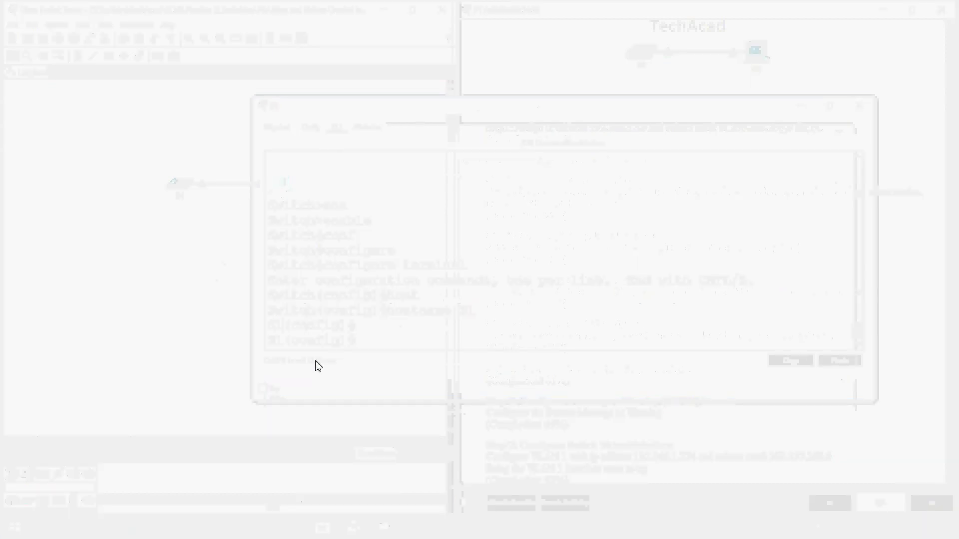
Set S1's enable secret to the activity's password, then find Step 3's console password.
{"action": "type", "text": "ena"}
{"action": "key", "text": "Tab"}
{"action": "type", "text": "se"}
{"action": "key", "text": "Tab"}
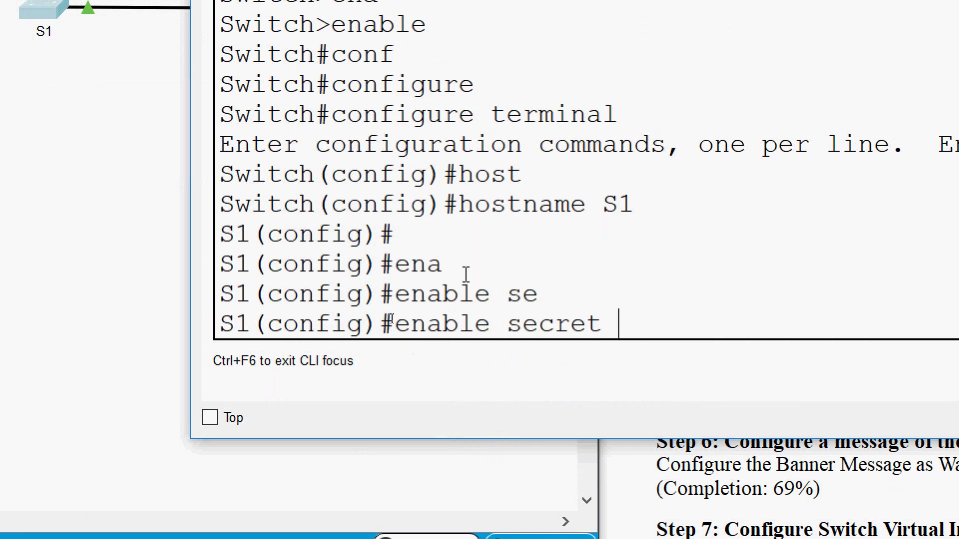
{"action": "type", "text": "techacad"}
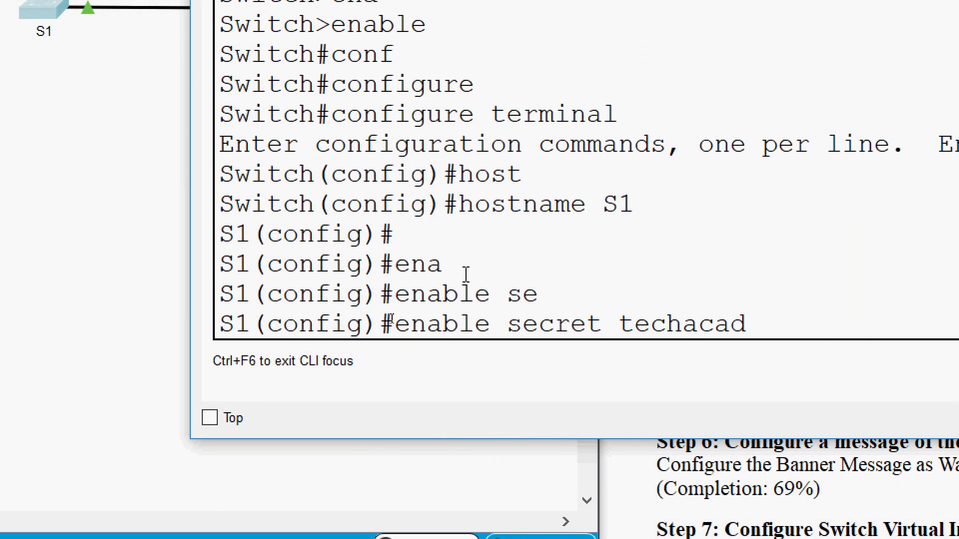
{"action": "key", "text": "Return"}
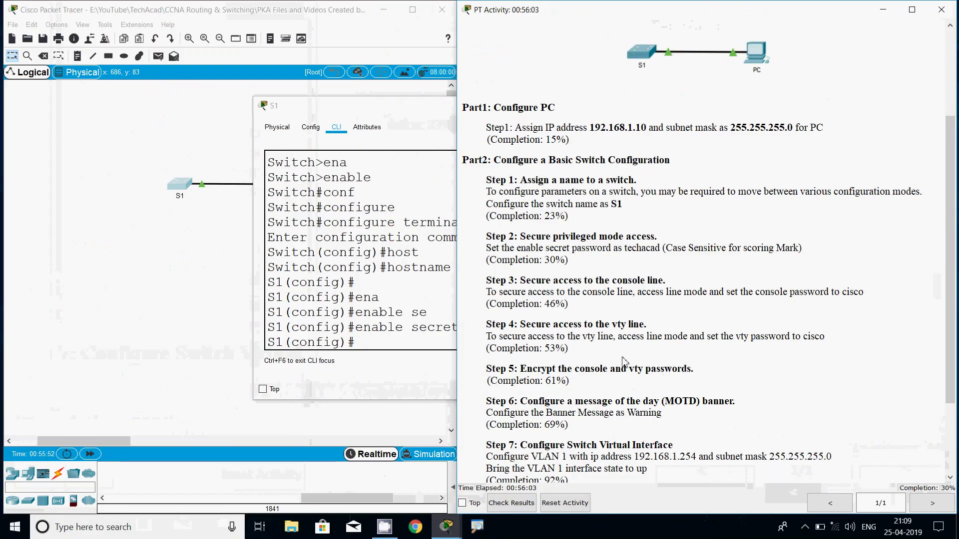
{"action": "scroll", "coordinate": [602, 339], "scroll_direction": "down", "scroll_amount": 1}
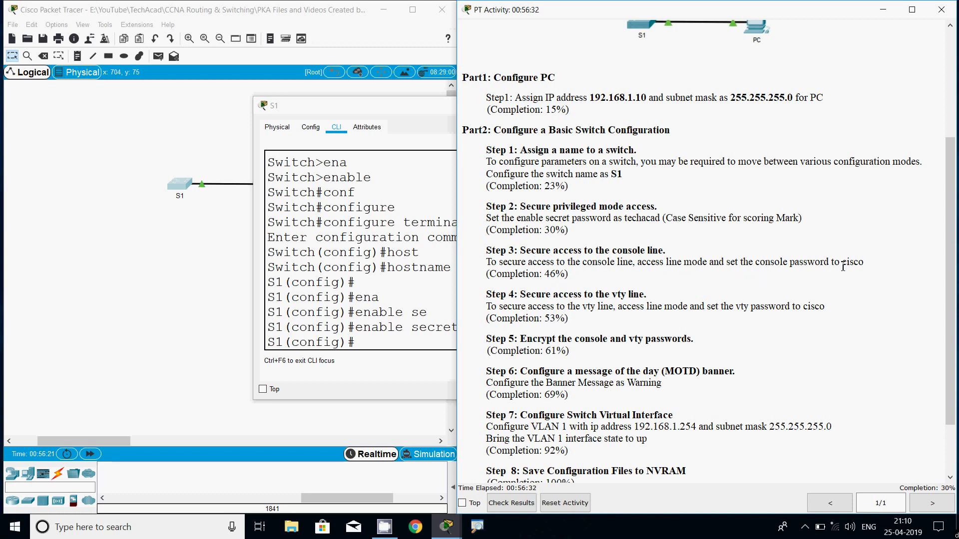
{"action": "left_click_drag", "start_coordinate": [844, 267], "coordinate": [866, 264]}
Give console line 0 the activity's console password and require login.
{"action": "left_click", "coordinate": [370, 344]}
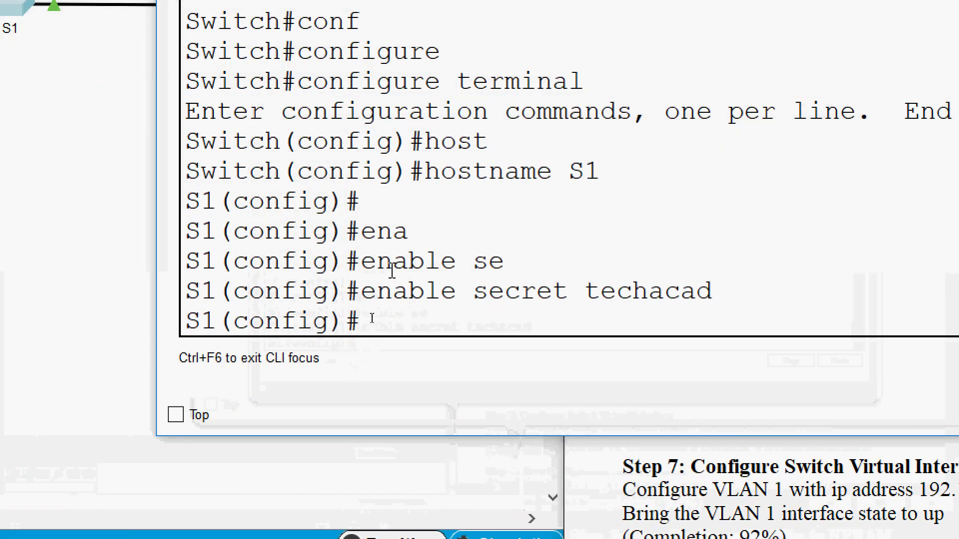
{"action": "type", "text": "line"}
{"action": "key", "text": "Tab"}
{"action": "type", "text": "con"}
{"action": "key", "text": "Tab"}
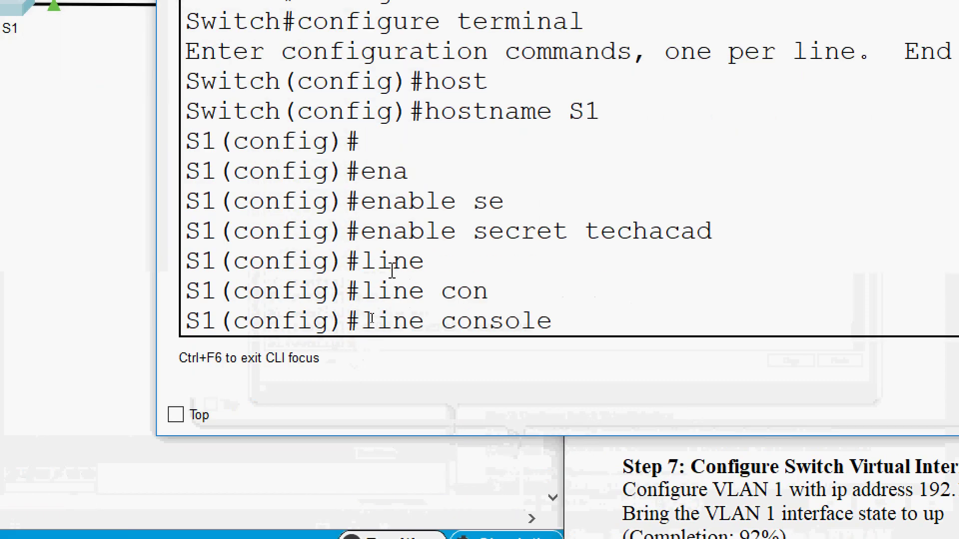
{"action": "type", "text": "0"}
{"action": "key", "text": "Return"}
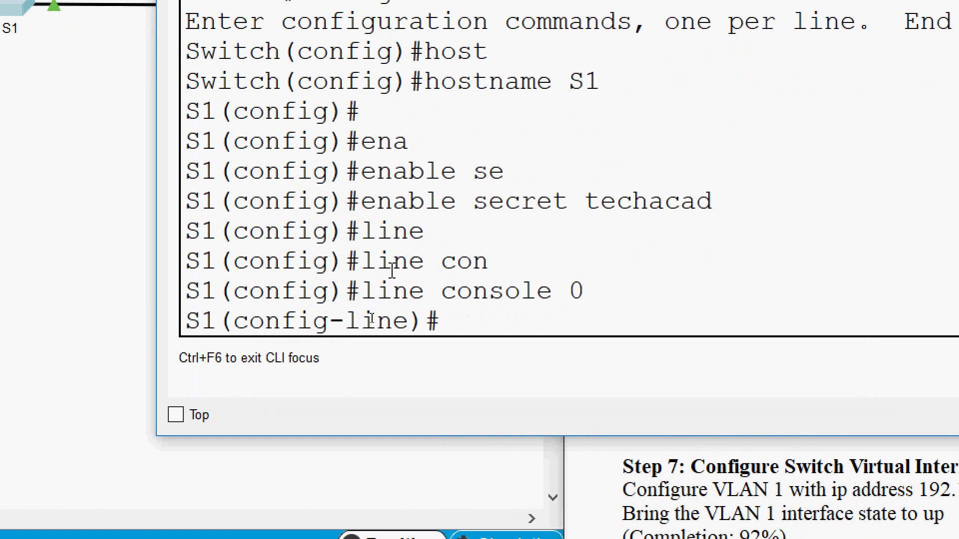
{"action": "type", "text": "pas"}
{"action": "key", "text": "Tab"}
{"action": "type", "text": "cisco"}
{"action": "key", "text": "Return"}
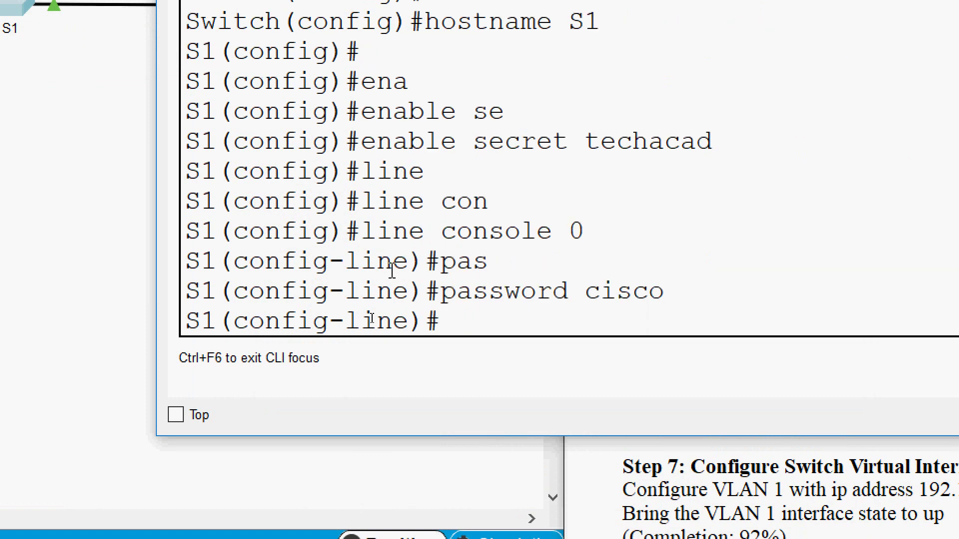
{"action": "type", "text": "login"}
{"action": "key", "text": "Return"}
{"action": "key", "text": "Return"}
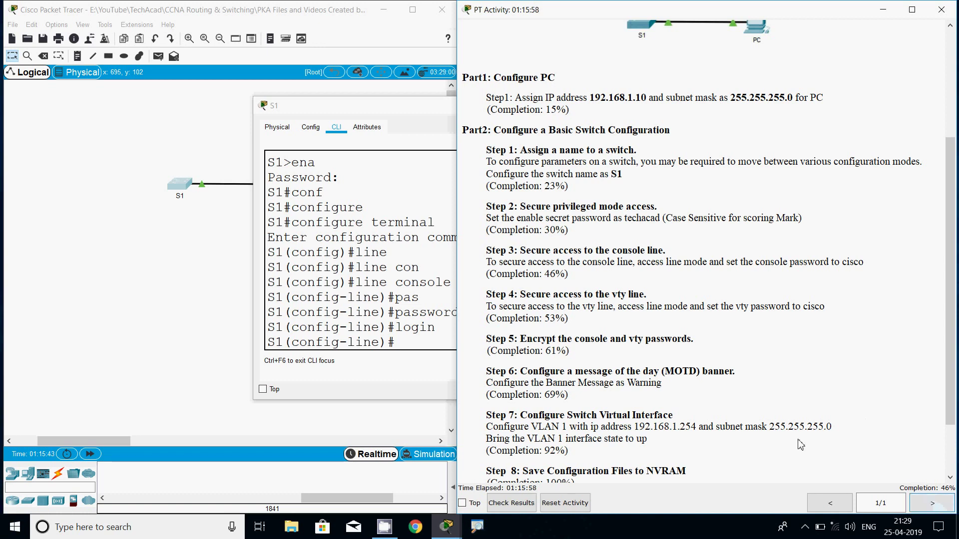
Check the 46% completion in the activity window and return to S1's command line.
{"action": "left_click_drag", "start_coordinate": [539, 275], "coordinate": [613, 283]}
{"action": "left_click", "coordinate": [613, 283]}
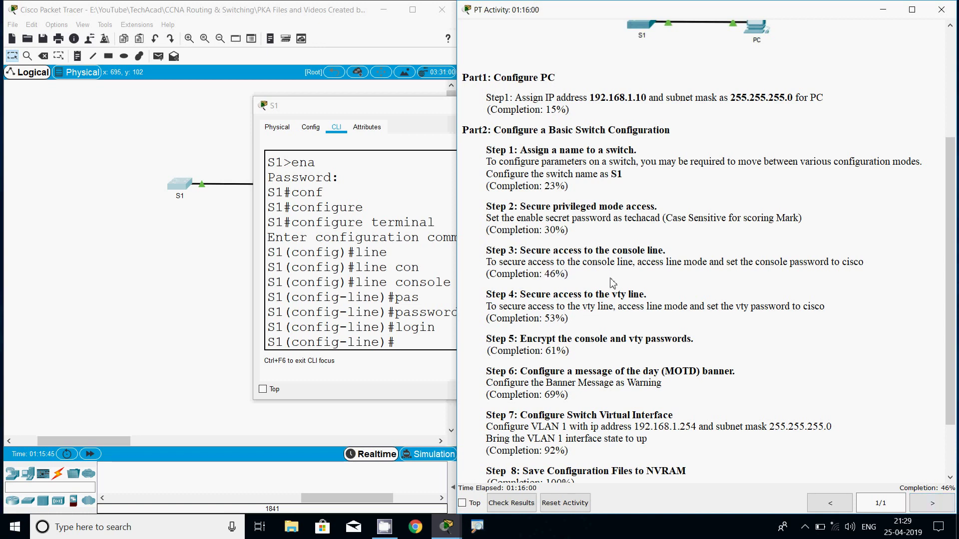
{"action": "left_click", "coordinate": [395, 332]}
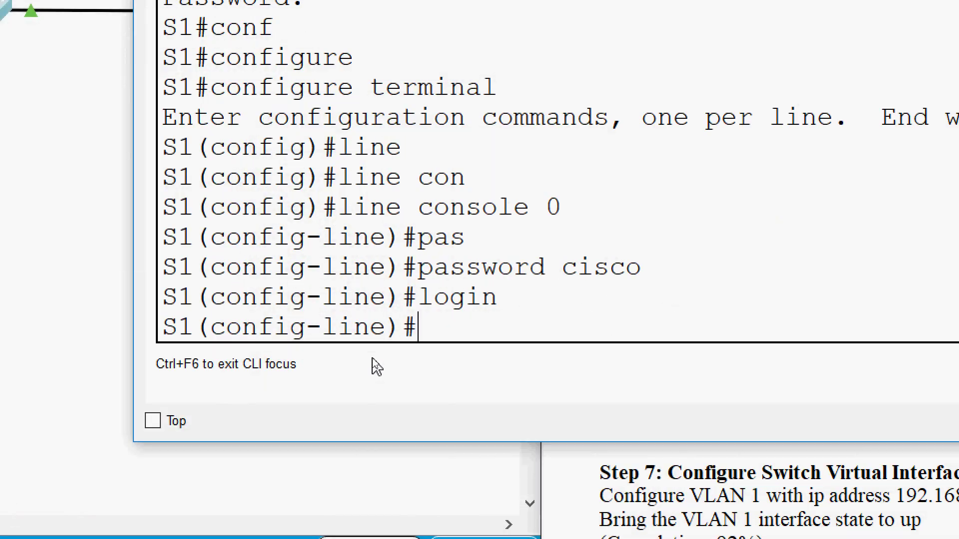
Leave configuration mode, abort the mistyped 'exitr' lookup, and log out of S1's console.
{"action": "key", "text": "ctrl+z"}
{"action": "key", "text": "Return"}
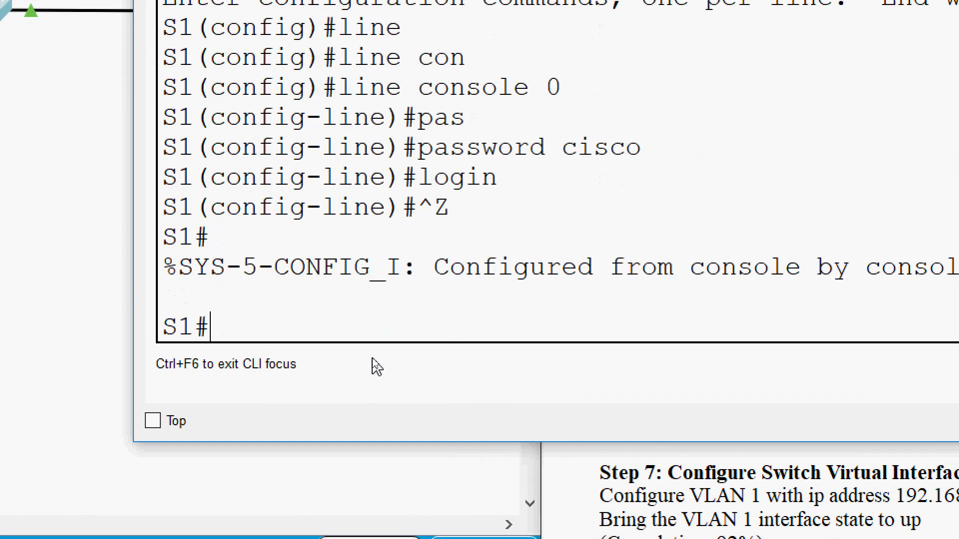
{"action": "key", "text": "Return"}
{"action": "type", "text": "exitr"}
{"action": "key", "text": "Return"}
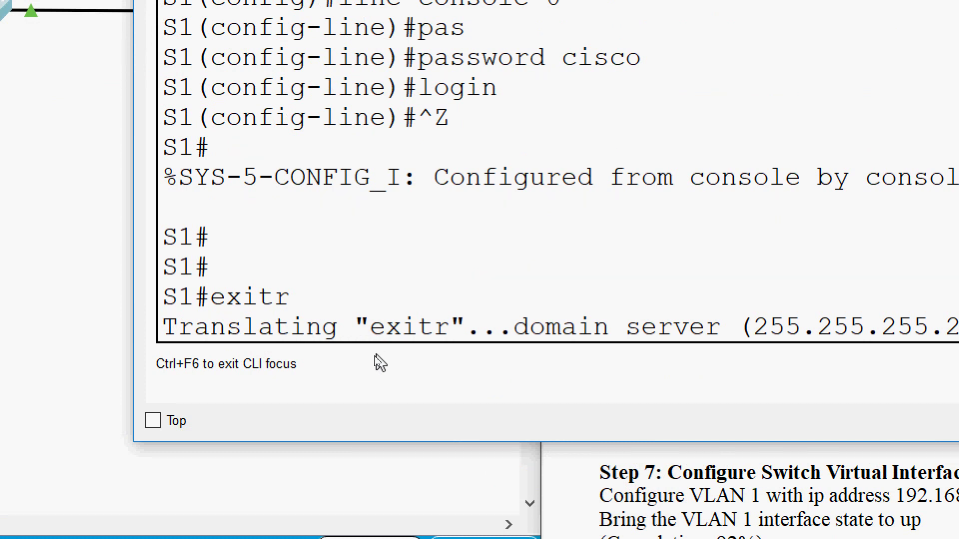
{"action": "key", "text": "ctrl+shift+6"}
{"action": "key", "text": "Return"}
{"action": "type", "text": "exit"}
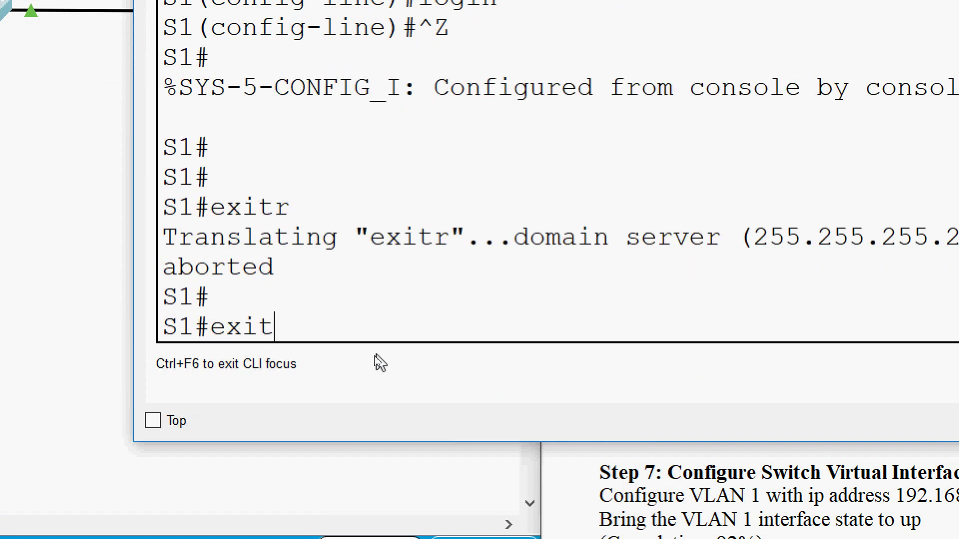
{"action": "key", "text": "Return"}
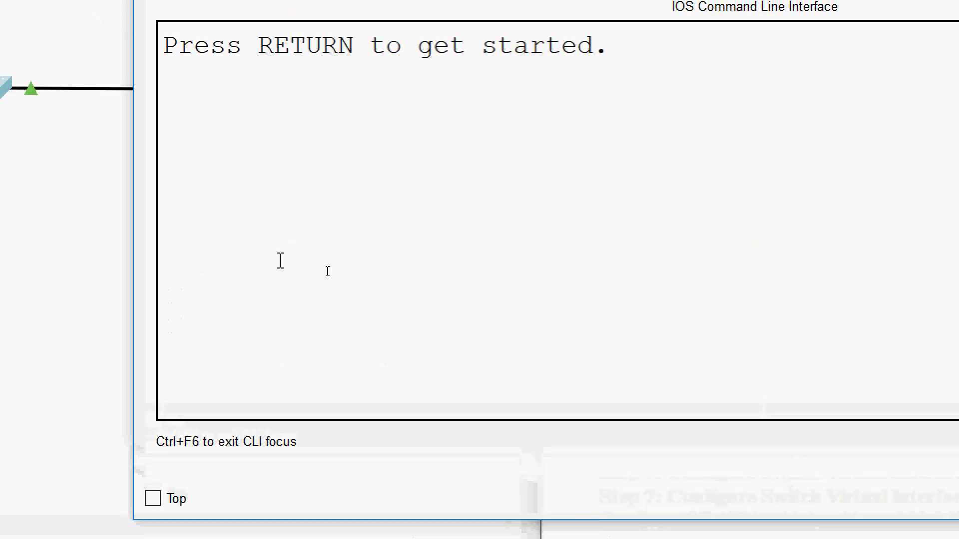
Log back into S1 with the console password and reach S1# using the enable secret.
{"action": "key", "text": "Return"}
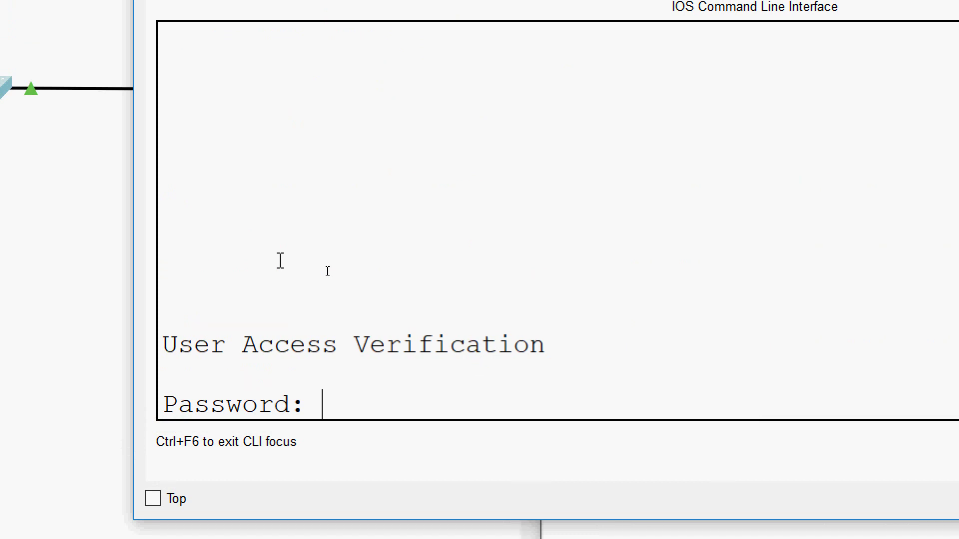
{"action": "key", "text": "Return"}
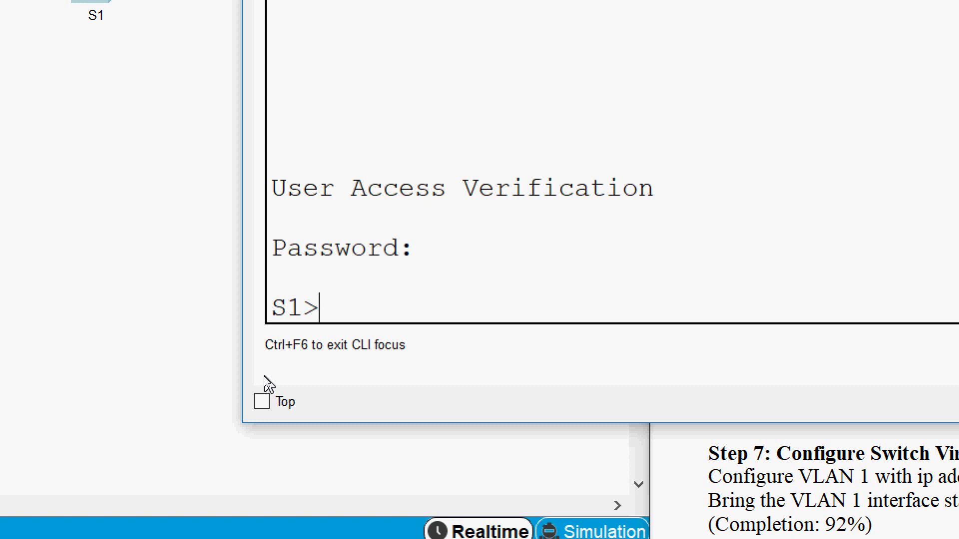
{"action": "type", "text": "ena"}
{"action": "key", "text": "Tab"}
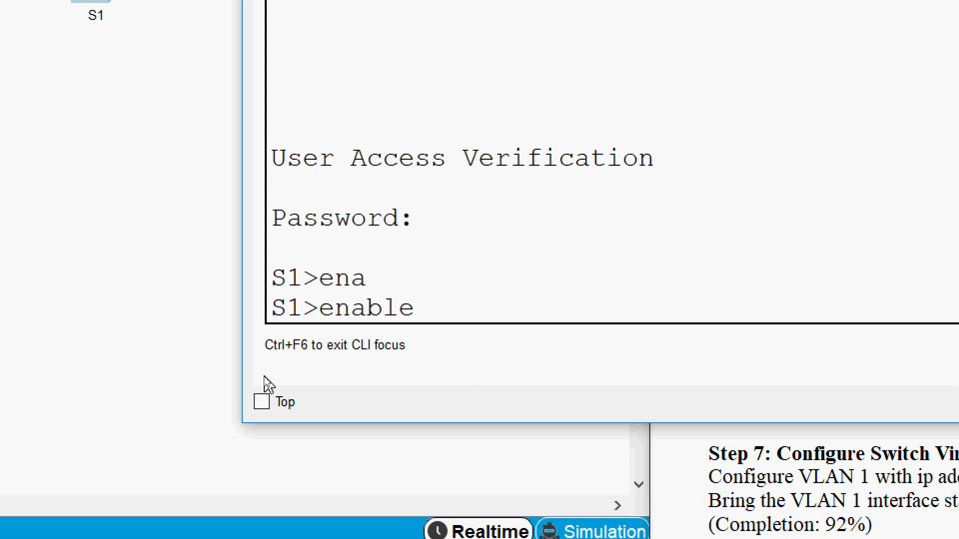
{"action": "key", "text": "Return"}
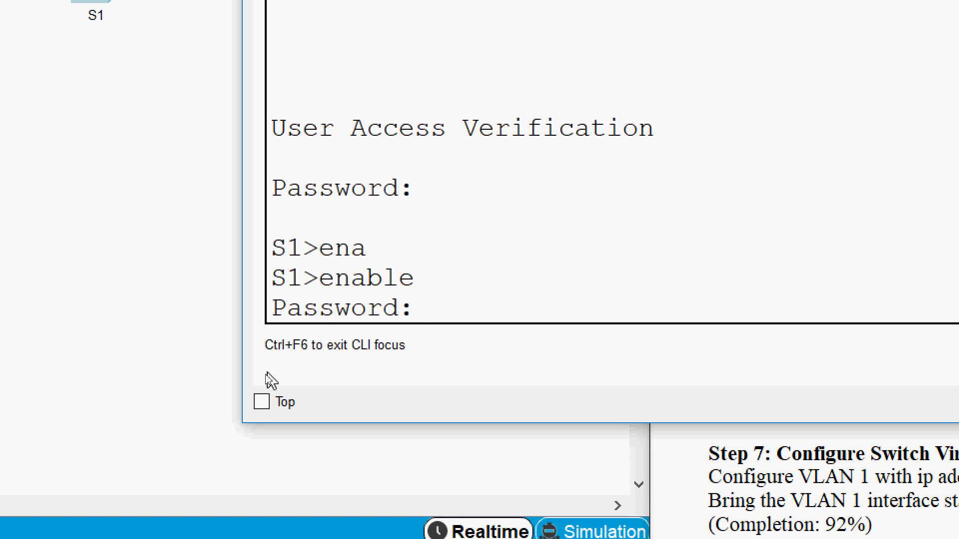
{"action": "key", "text": "Return"}
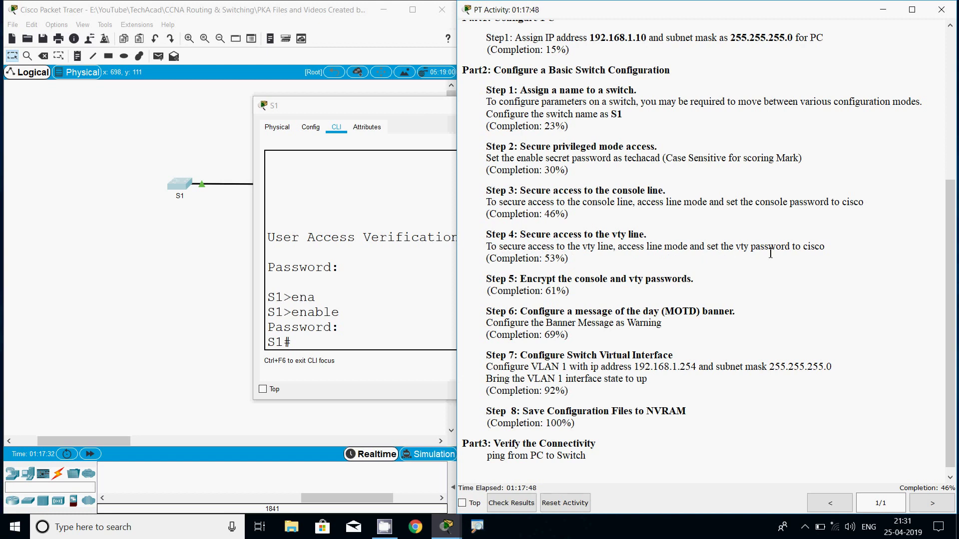
Note the vty password given in Step 4, then bring S1's command line forward.
{"action": "double_click", "coordinate": [816, 250]}
{"action": "left_click", "coordinate": [804, 248]}
{"action": "left_click_drag", "start_coordinate": [348, 312], "coordinate": [394, 329]}
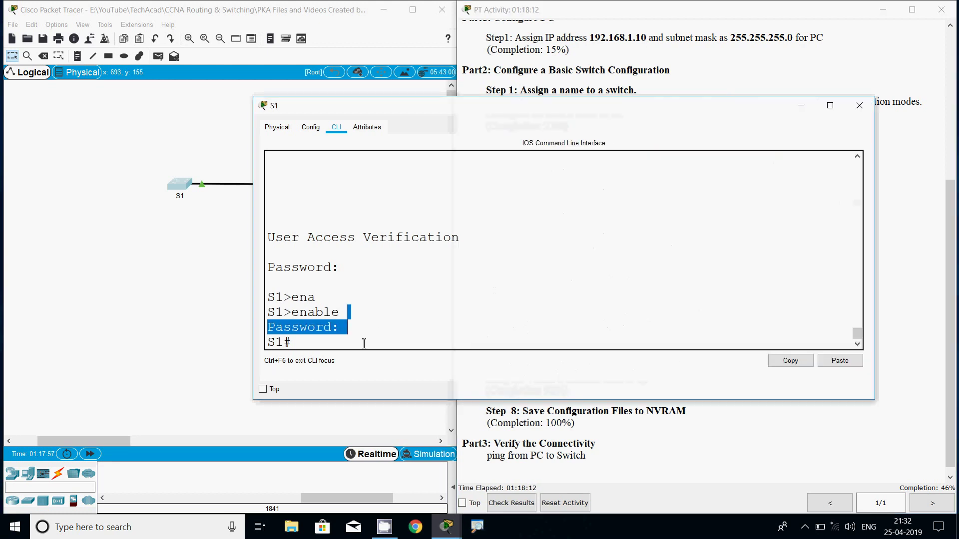
{"action": "left_click", "coordinate": [312, 343]}
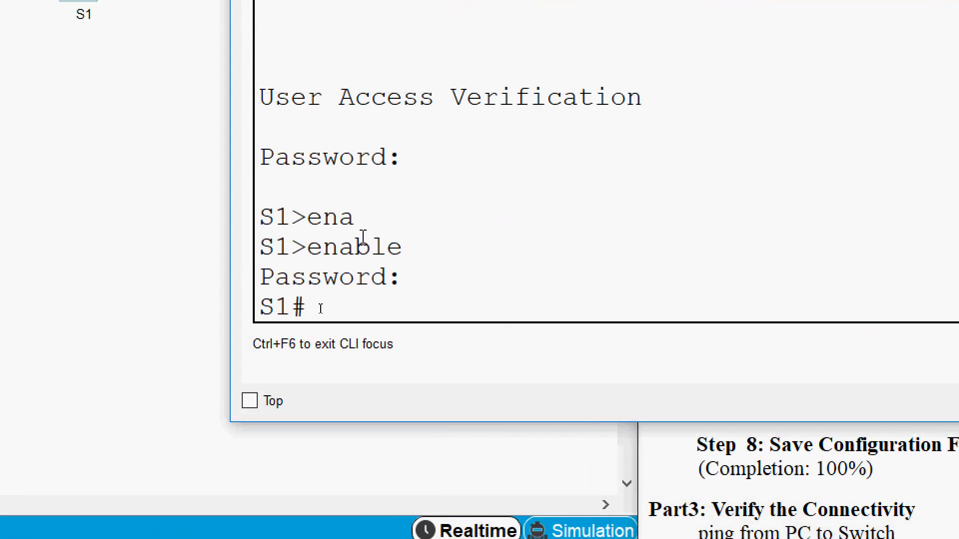
Enter global configuration mode on S1 with configure terminal.
{"action": "type", "text": "conf"}
{"action": "key", "text": "Tab"}
{"action": "type", "text": "t"}
Set the activity's password on vty lines 0 15 and return to the privileged prompt.
{"action": "key", "text": "Tab"}
{"action": "key", "text": "Return"}
{"action": "key", "text": "Return"}
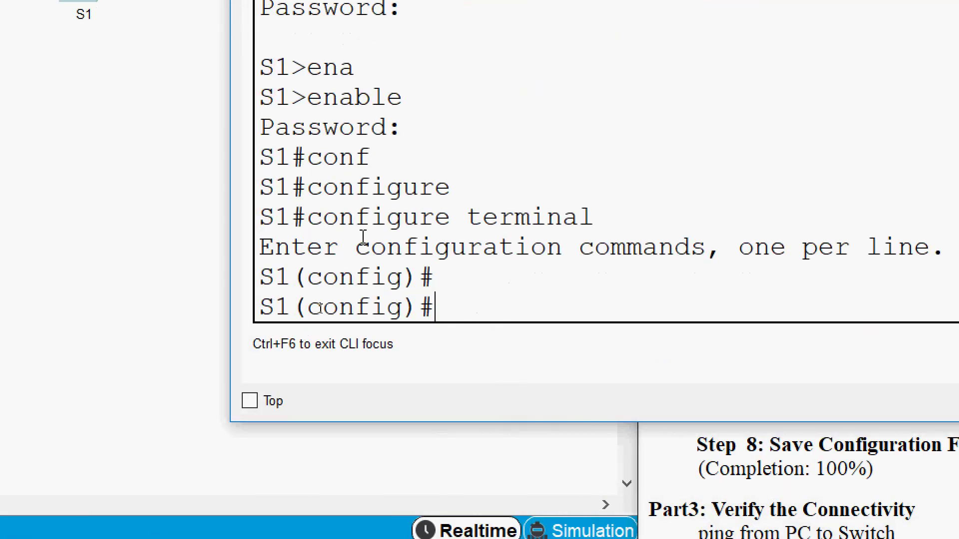
{"action": "type", "text": "line"}
{"action": "key", "text": "Tab"}
{"action": "type", "text": "v"}
{"action": "key", "text": "Tab"}
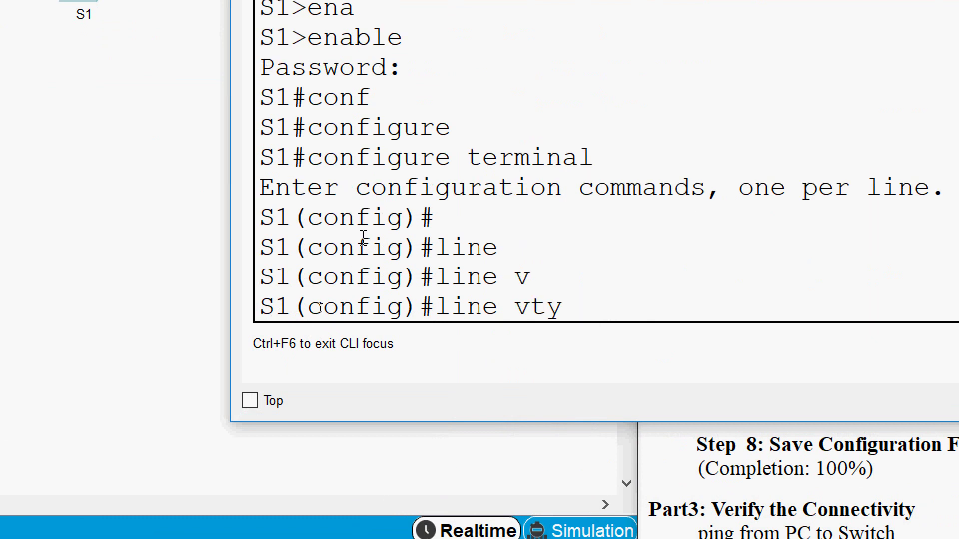
{"action": "type", "text": "0 15"}
{"action": "key", "text": "Return"}
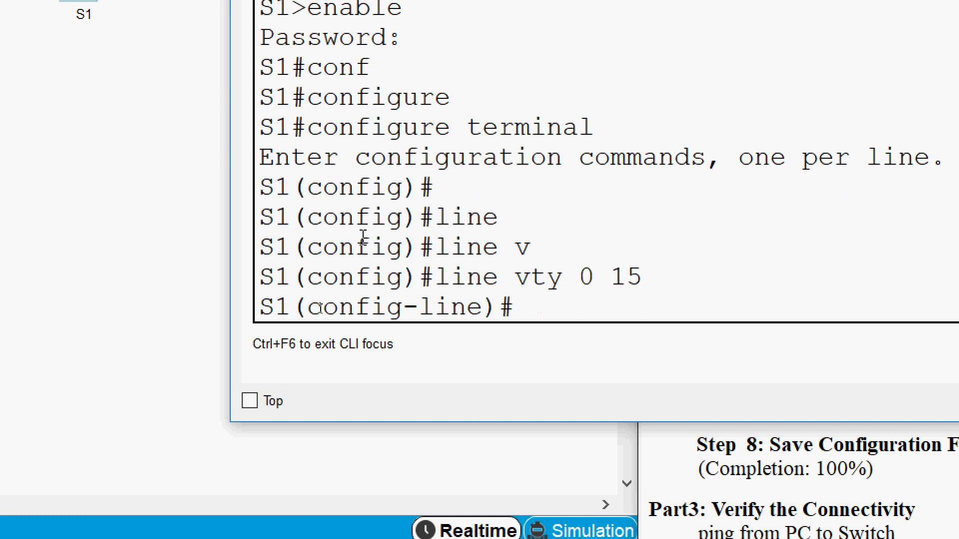
{"action": "type", "text": "pas"}
{"action": "key", "text": "Tab"}
{"action": "type", "text": "cisco"}
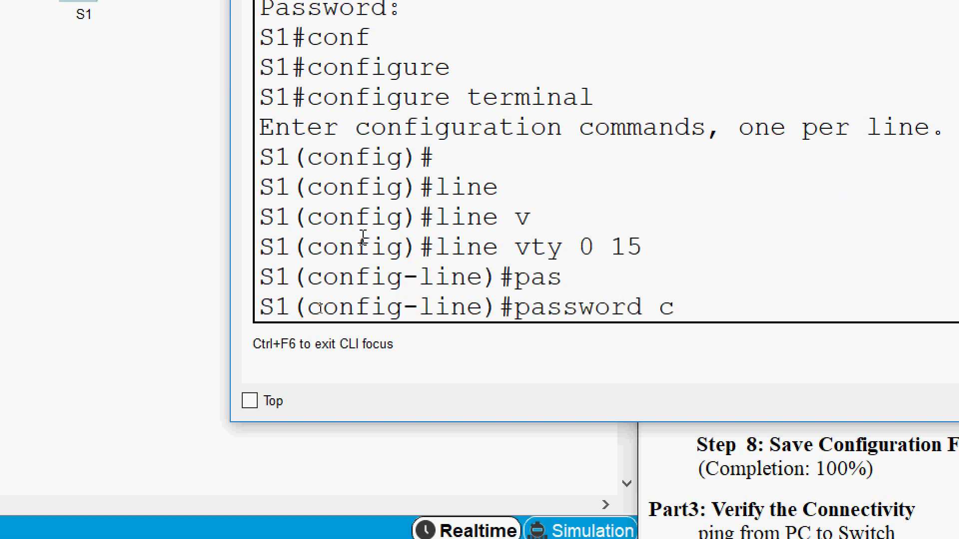
{"action": "key", "text": "Return"}
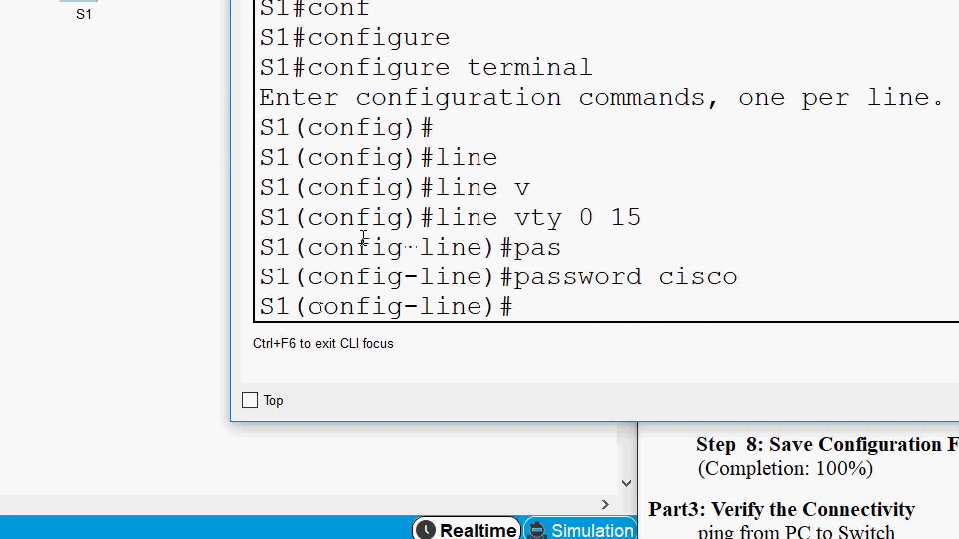
{"action": "key", "text": "ctrl+z"}
{"action": "key", "text": "Return"}
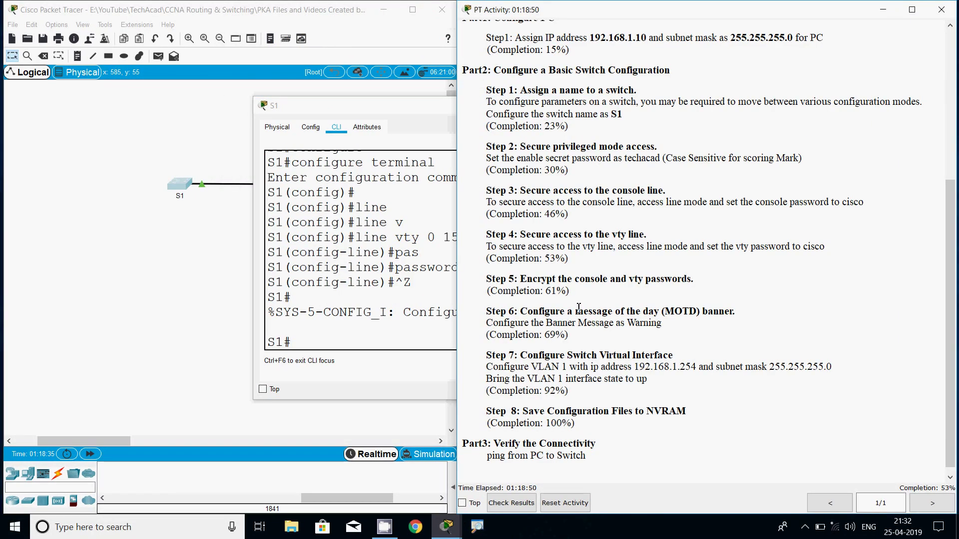
Confirm 53% completion in the activity window, then return to S1's command line.
{"action": "left_click_drag", "start_coordinate": [495, 260], "coordinate": [568, 259]}
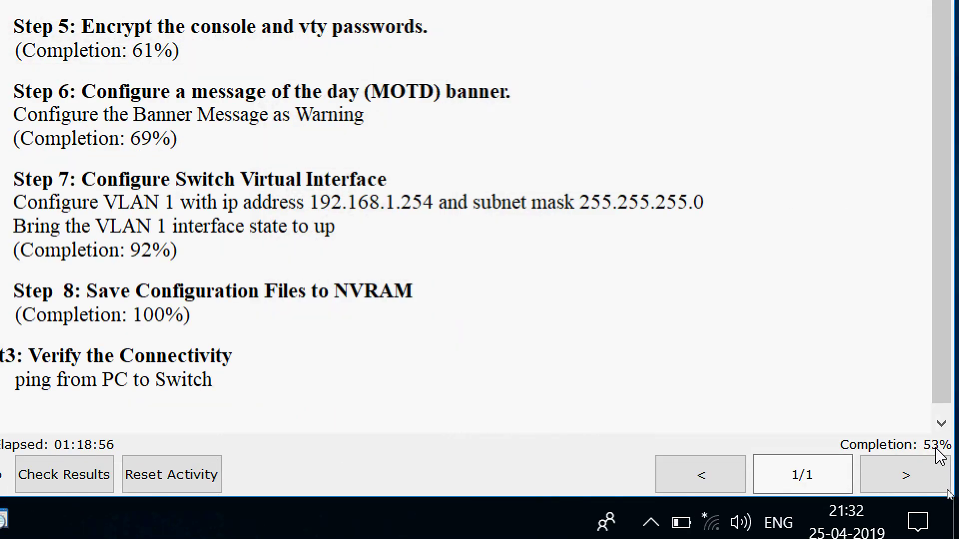
{"action": "left_click", "coordinate": [126, 72]}
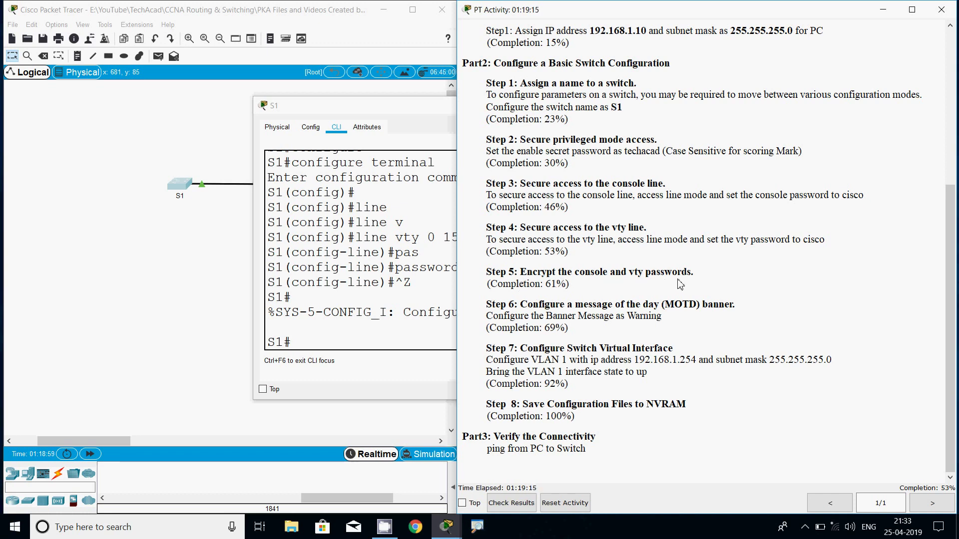
{"action": "left_click", "coordinate": [380, 276]}
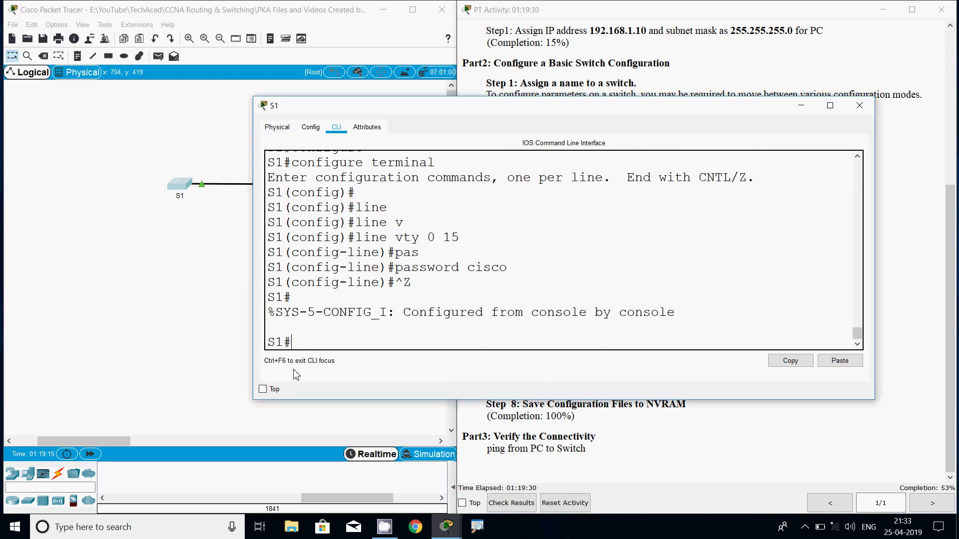
Run service password-encryption from S1's global configuration mode.
{"action": "type", "text": "conf"}
{"action": "key", "text": "Tab"}
{"action": "type", "text": "t"}
{"action": "key", "text": "Tab"}
{"action": "key", "text": "Return"}
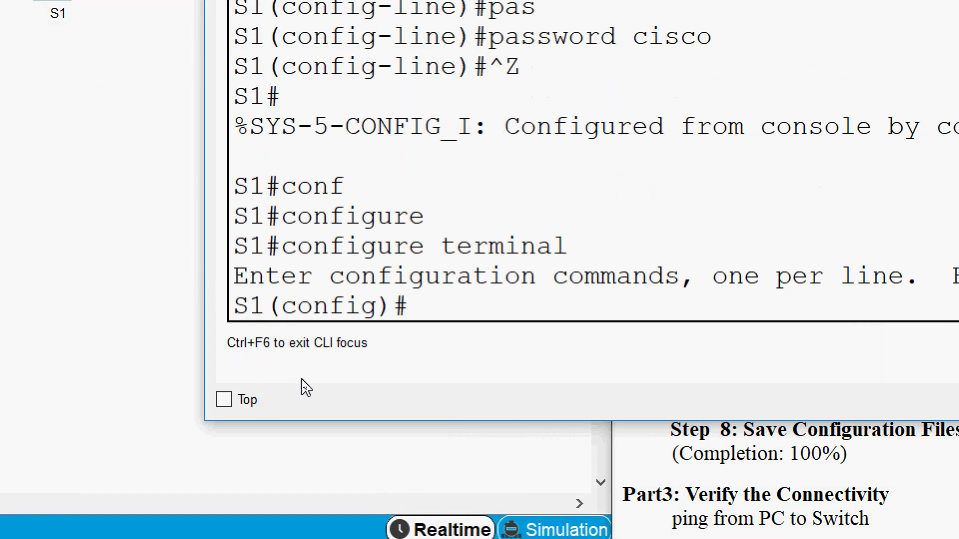
{"action": "type", "text": "ser"}
{"action": "key", "text": "Tab"}
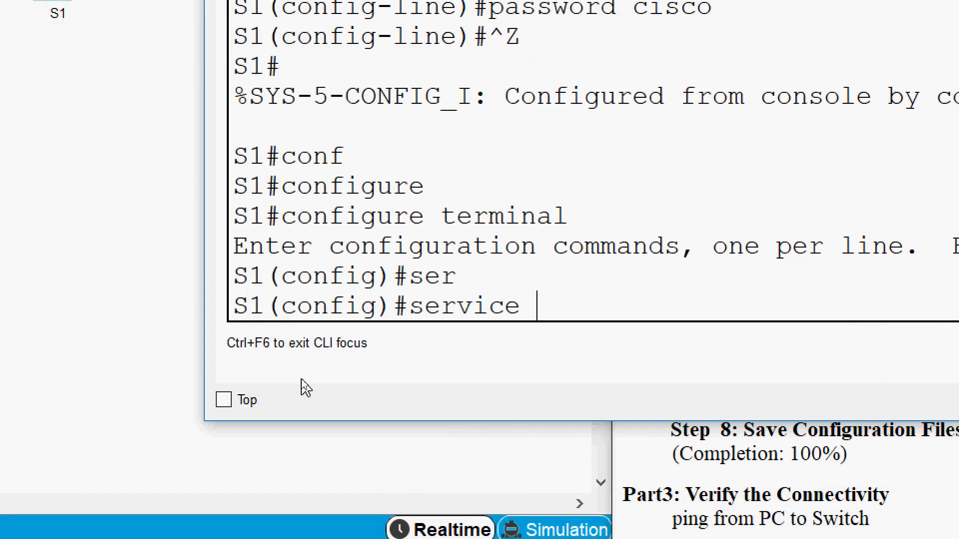
{"action": "type", "text": "pas"}
{"action": "key", "text": "Tab"}
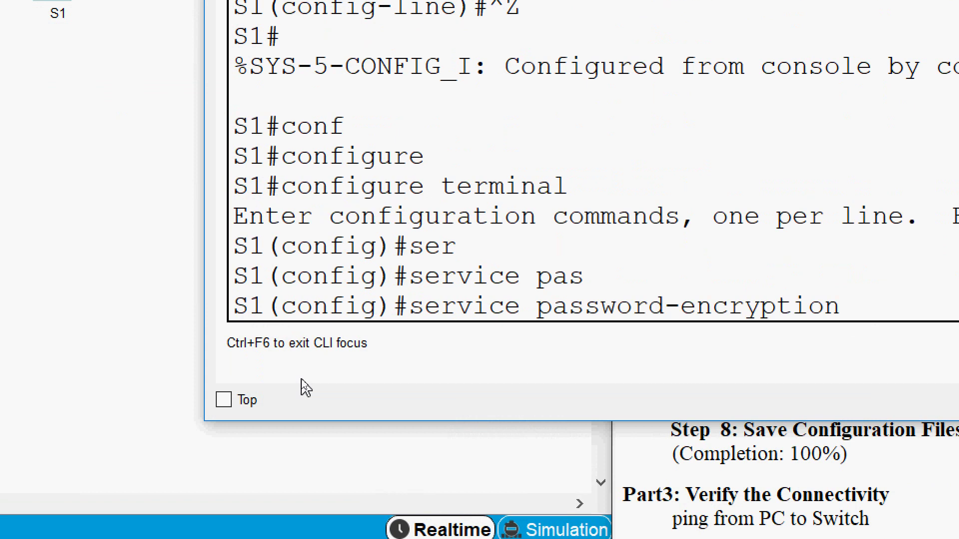
{"action": "key", "text": "Return"}
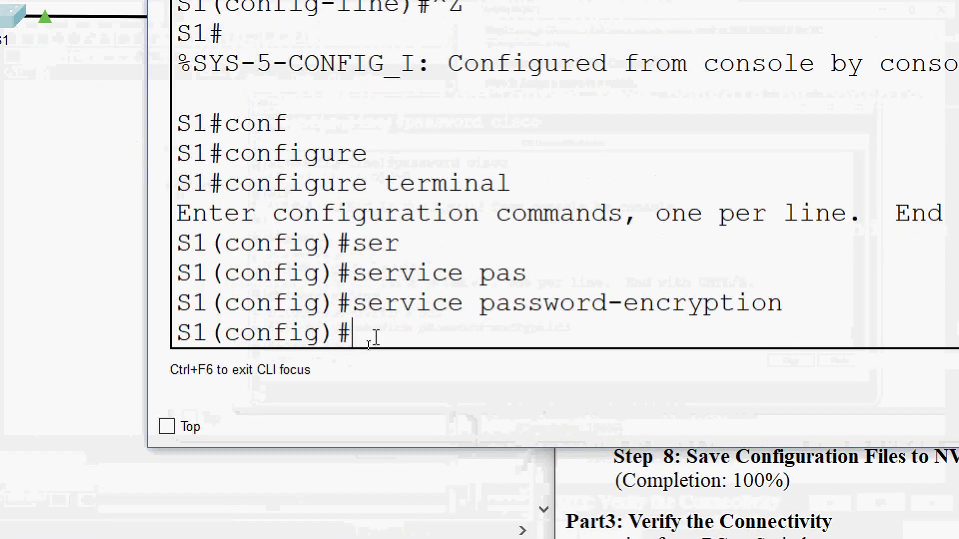
Return S1 to privileged mode and page through its running configuration with show run.
{"action": "key", "text": "ctrl+z"}
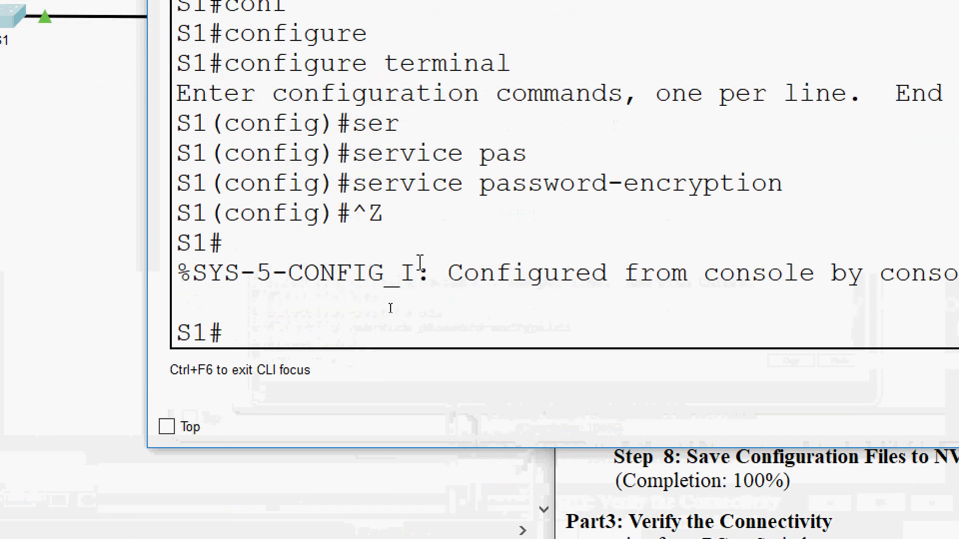
{"action": "type", "text": "sh"}
{"action": "key", "text": "Tab"}
{"action": "type", "text": "ru"}
{"action": "key", "text": "Tab"}
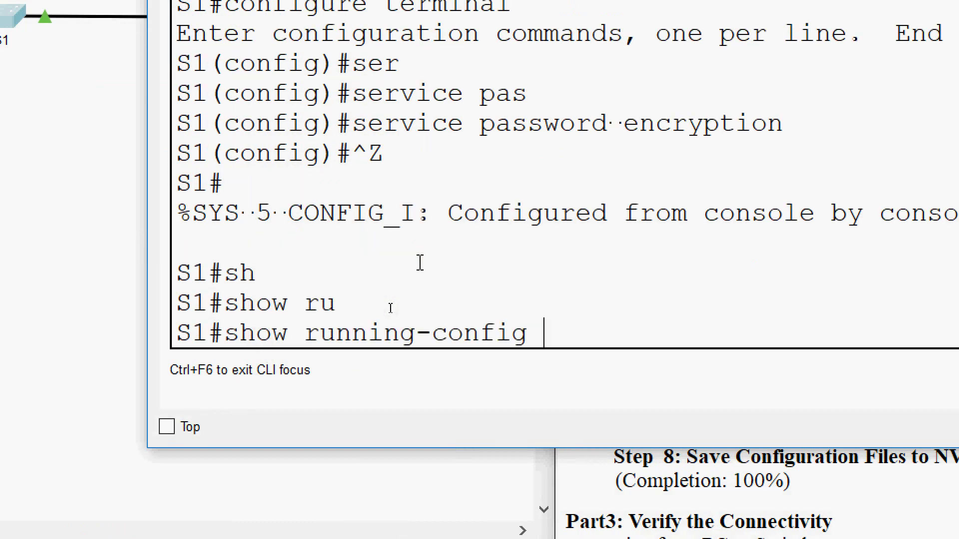
{"action": "key", "text": "Return"}
{"action": "key", "text": "space"}
{"action": "key", "text": "space"}
{"action": "key", "text": "space"}
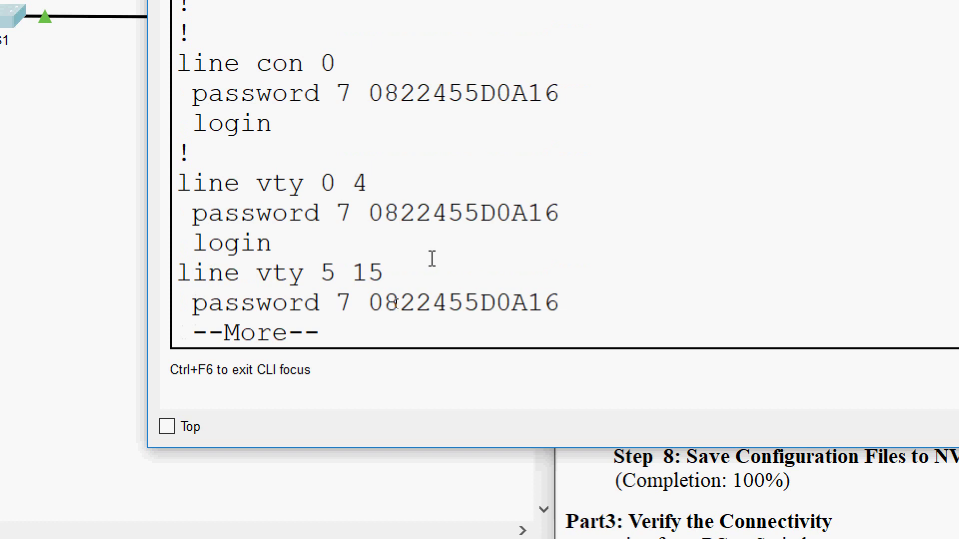
Highlight the type 7 encrypted console and vty passwords, then check activity progress at 61%.
{"action": "scroll", "coordinate": [409, 247], "scroll_direction": "up", "scroll_amount": 1}
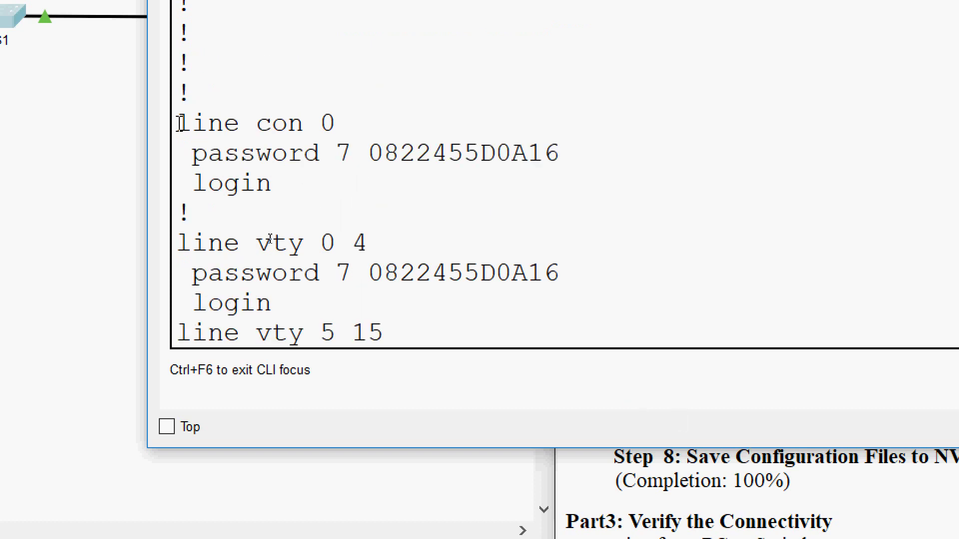
{"action": "left_click_drag", "start_coordinate": [178, 123], "coordinate": [298, 122]}
{"action": "left_click_drag", "start_coordinate": [352, 152], "coordinate": [561, 152]}
{"action": "left_click", "coordinate": [494, 193]}
{"action": "scroll", "coordinate": [394, 184], "scroll_direction": "up", "scroll_amount": 3}
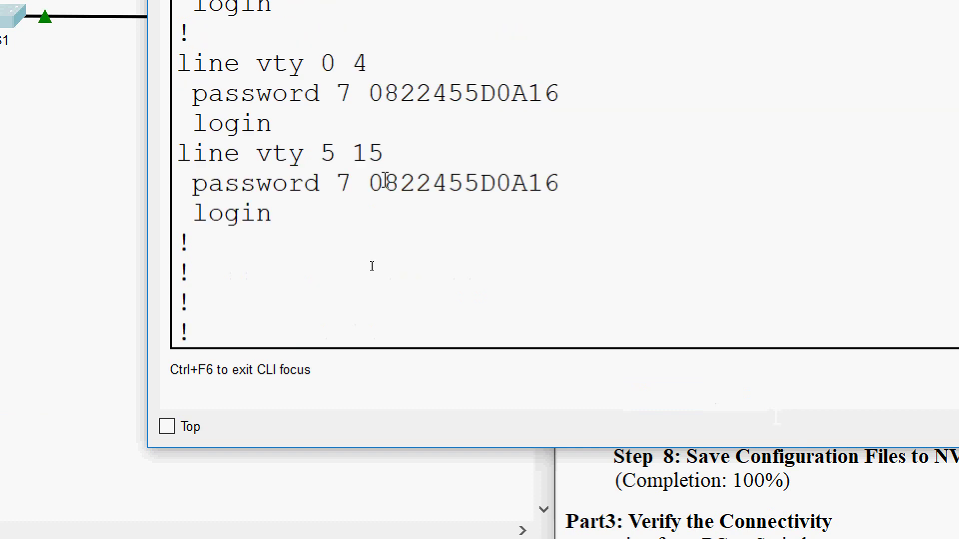
{"action": "left_click_drag", "start_coordinate": [352, 94], "coordinate": [549, 97]}
{"action": "left_click_drag", "start_coordinate": [368, 183], "coordinate": [578, 184]}
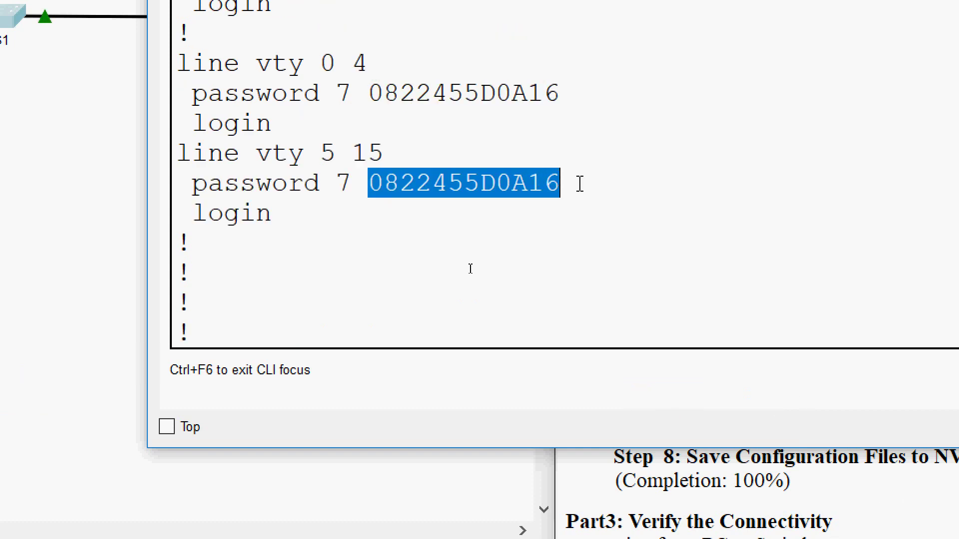
{"action": "left_click", "coordinate": [577, 184]}
{"action": "left_click", "coordinate": [544, 363]}
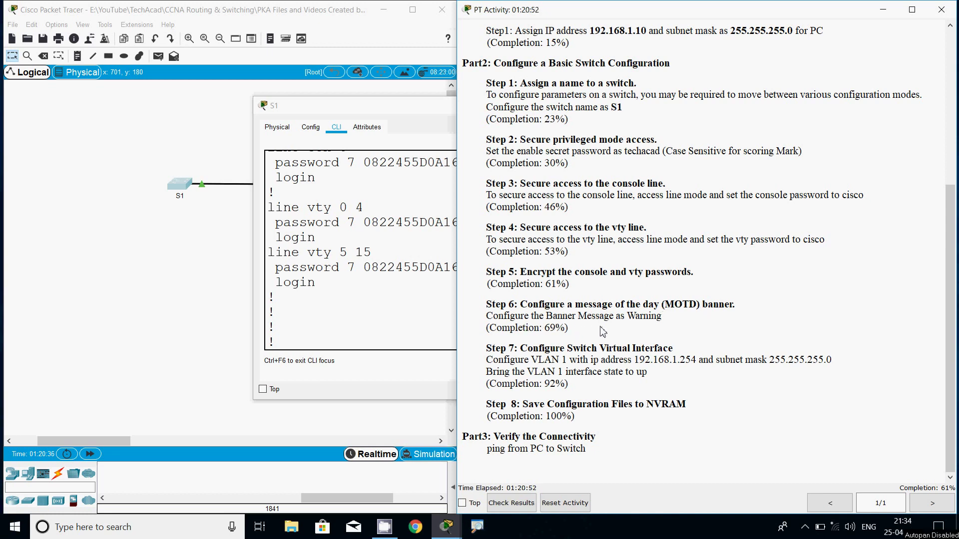
Bring S1's CLI back to the front, scrolled down to the S1# prompt.
{"action": "left_click", "coordinate": [390, 308]}
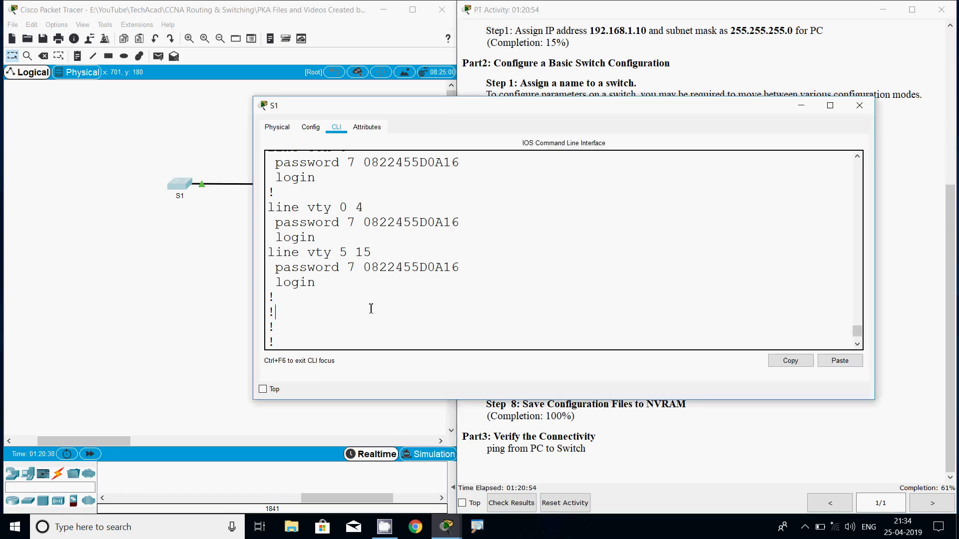
{"action": "scroll", "coordinate": [349, 327], "scroll_direction": "down", "scroll_amount": 1}
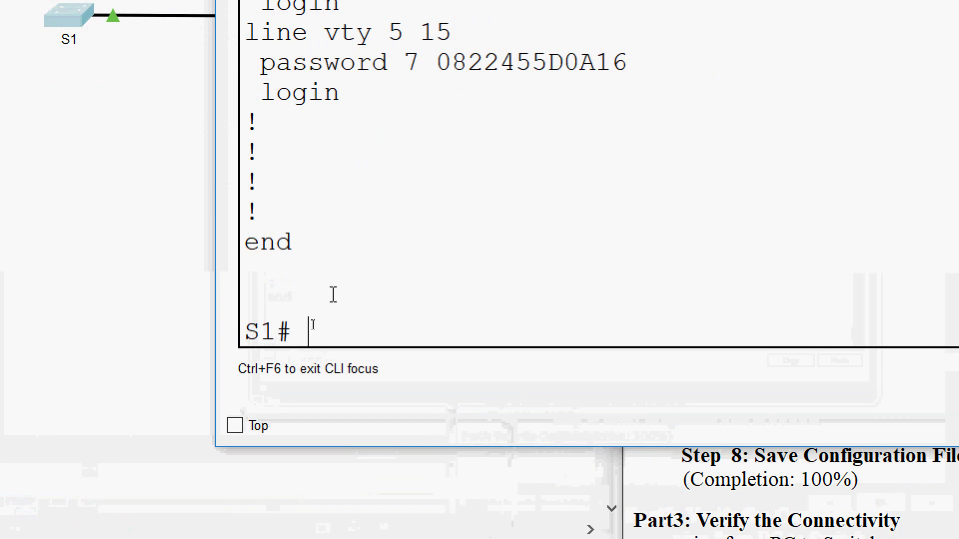
Enter global configuration mode on S1 with configure terminal.
{"action": "type", "text": "conf"}
{"action": "key", "text": "Tab"}
{"action": "type", "text": "t"}
{"action": "key", "text": "Tab"}
{"action": "key", "text": "Return"}
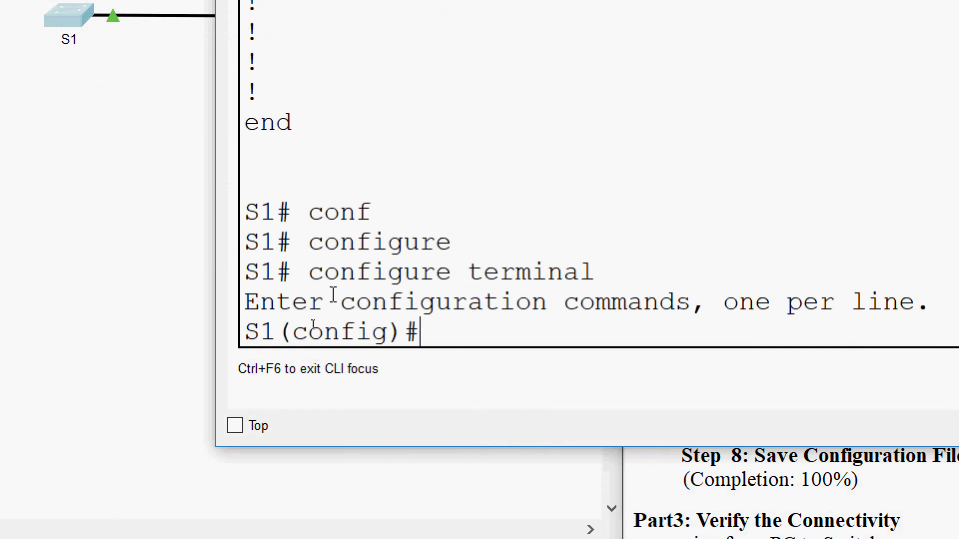
Apply banner motd #Warning# and confirm activity progress rises to 69%.
{"action": "type", "text": "banne"}
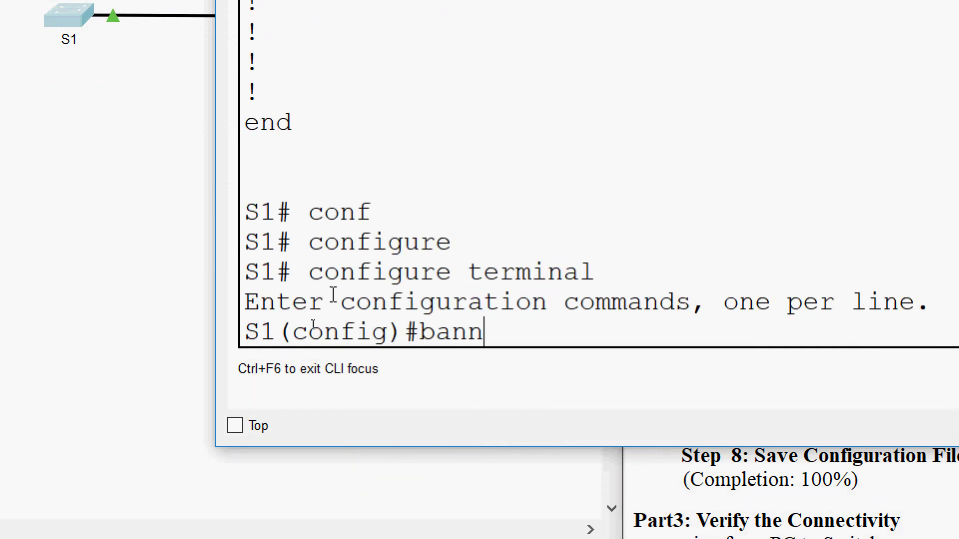
{"action": "key", "text": "Tab"}
{"action": "type", "text": "mo"}
{"action": "key", "text": "Tab"}
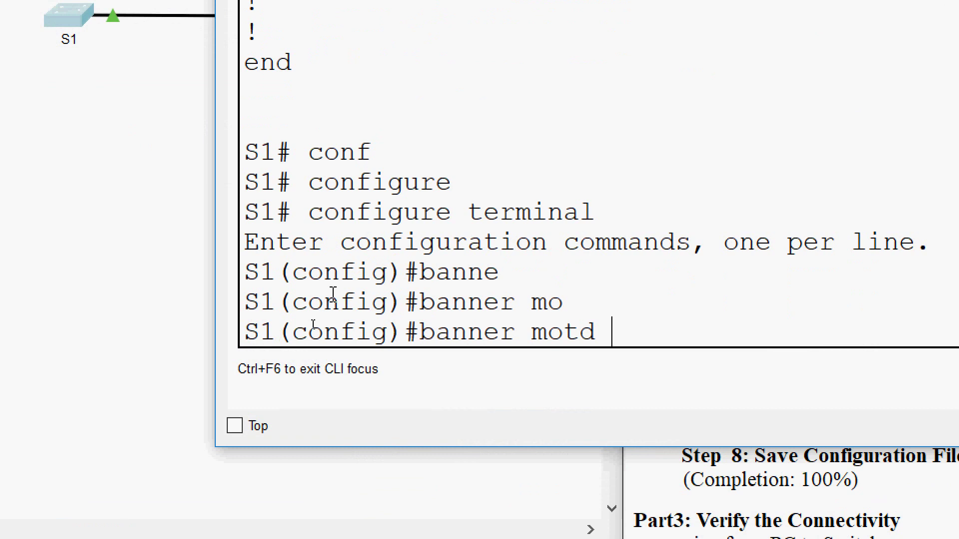
{"action": "type", "text": "#Warning"}
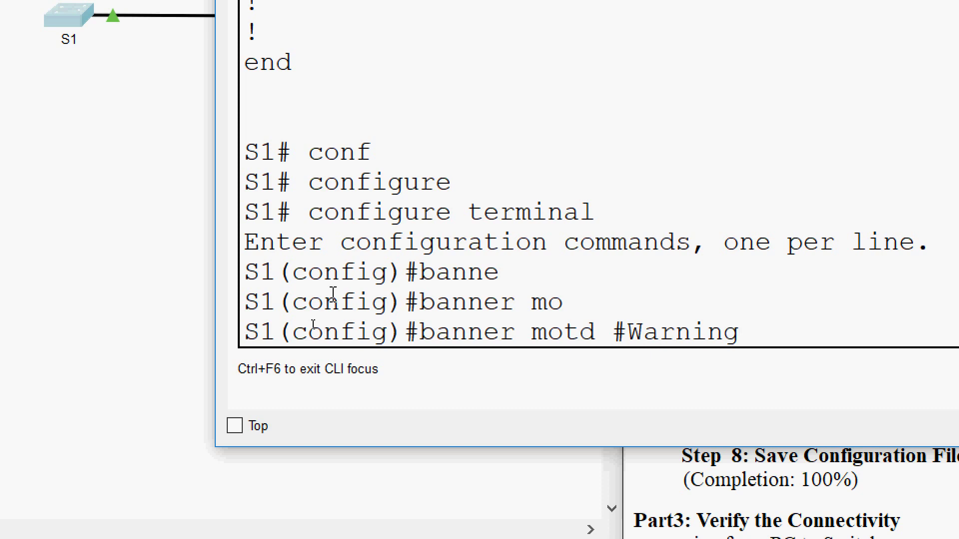
{"action": "type", "text": "#"}
{"action": "key", "text": "Return"}
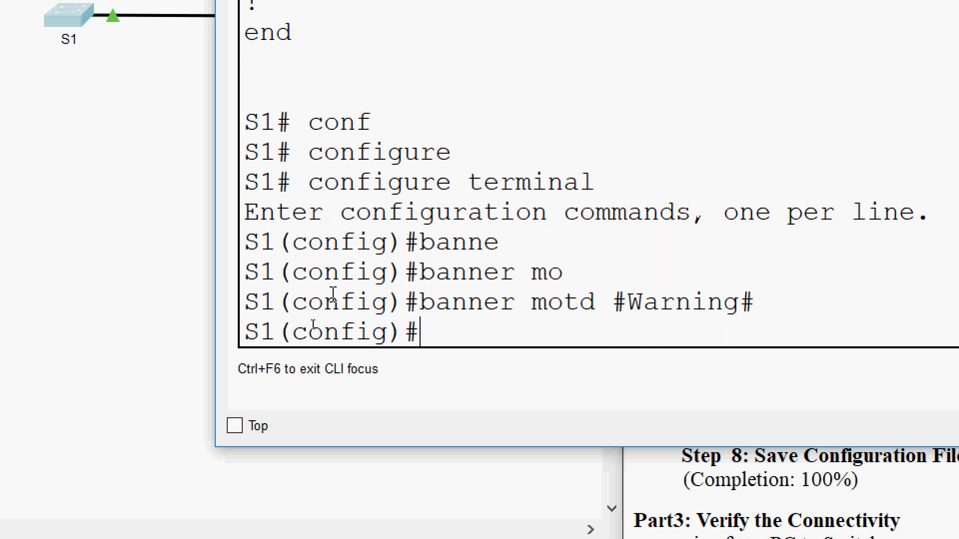
{"action": "left_click", "coordinate": [860, 487]}
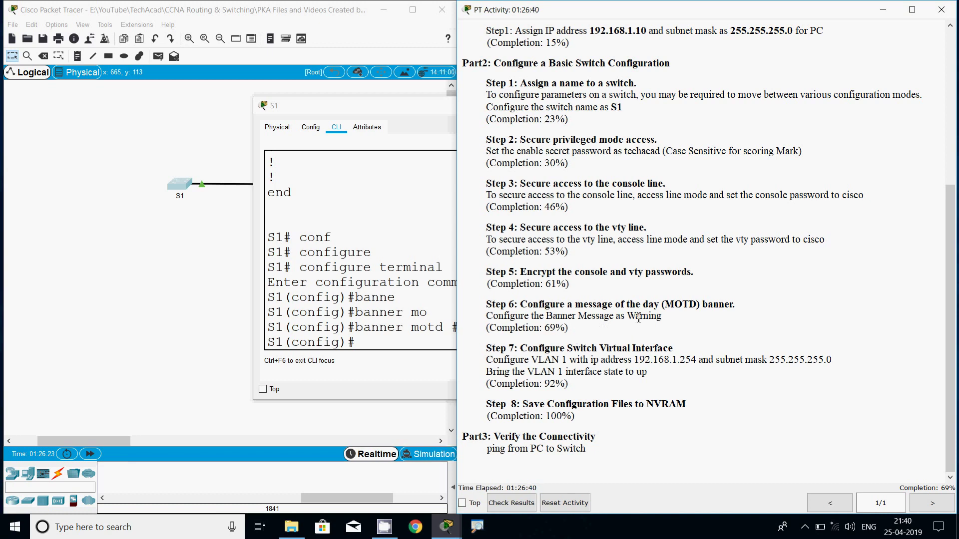
Review the Warning banner and Step 7 instructions, then return to S1's command line.
{"action": "left_click_drag", "start_coordinate": [627, 319], "coordinate": [670, 319]}
{"action": "left_click", "coordinate": [667, 335]}
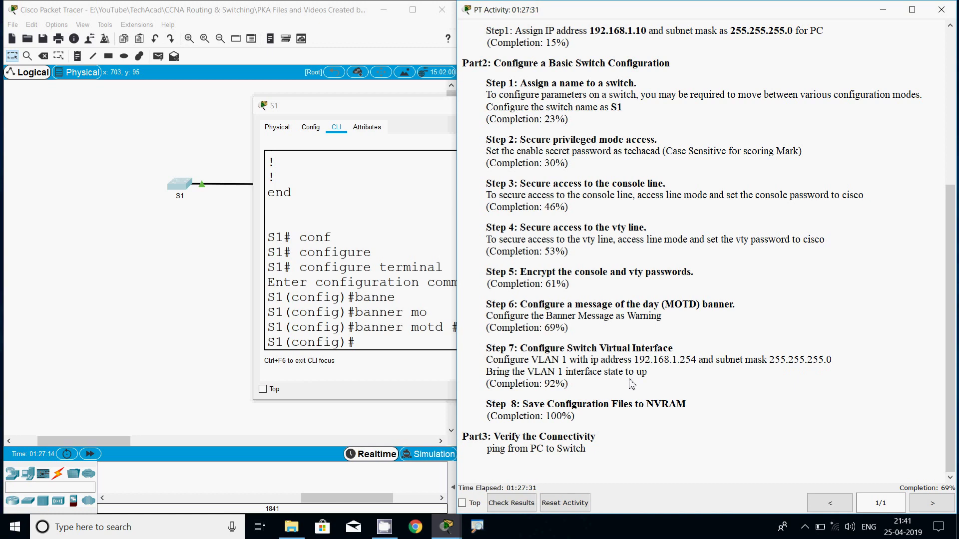
{"action": "left_click", "coordinate": [405, 331]}
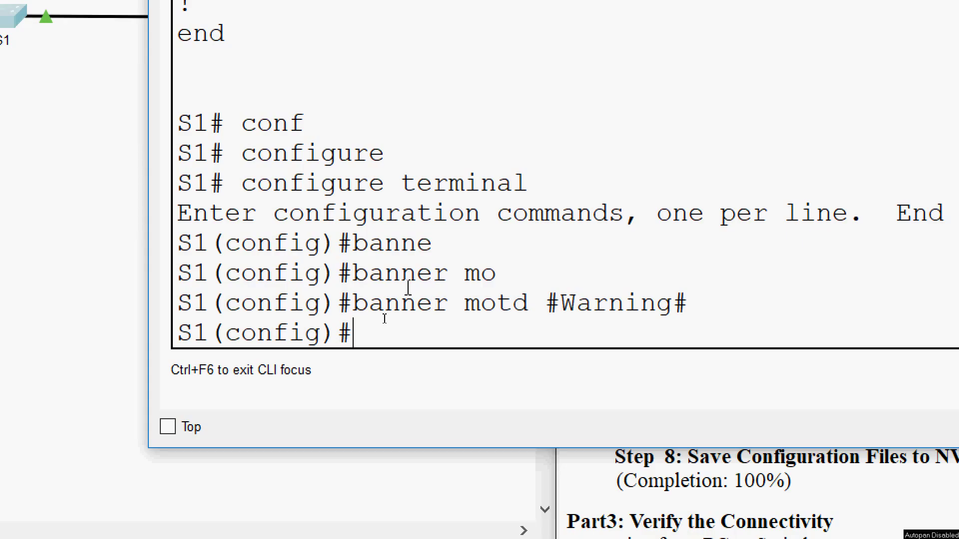
Assign 192.168.1.254 with mask 255.255.255.0 to interface VLAN 1.
{"action": "type", "text": "inter"}
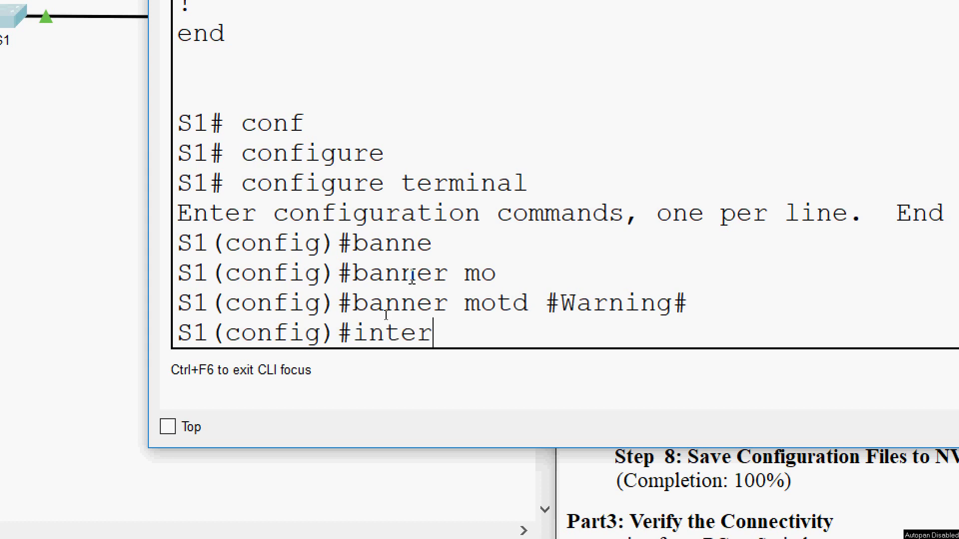
{"action": "key", "text": "Tab"}
{"action": "type", "text": "v"}
{"action": "key", "text": "Tab"}
{"action": "type", "text": "1"}
{"action": "key", "text": "Return"}
{"action": "type", "text": "ip ad"}
{"action": "key", "text": "Tab"}
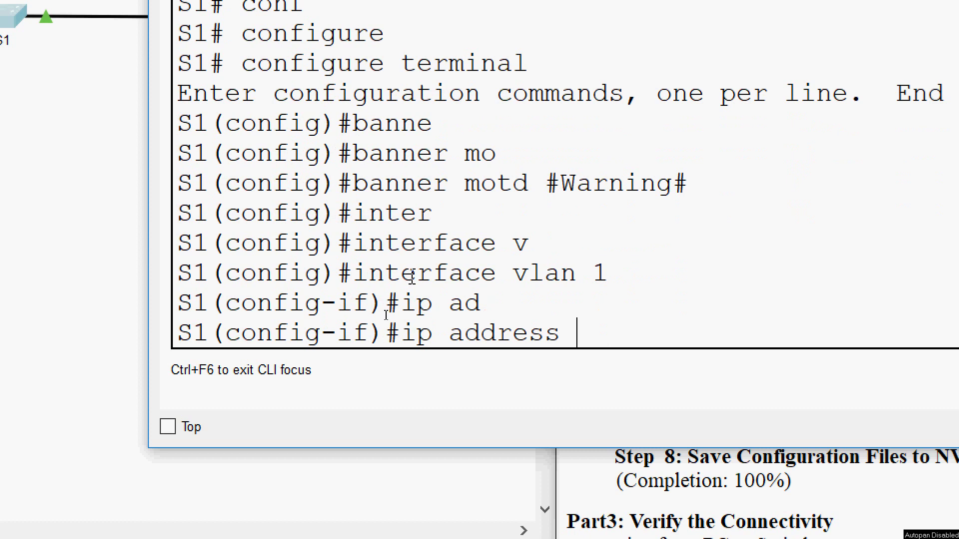
{"action": "type", "text": "192.168.1.254"}
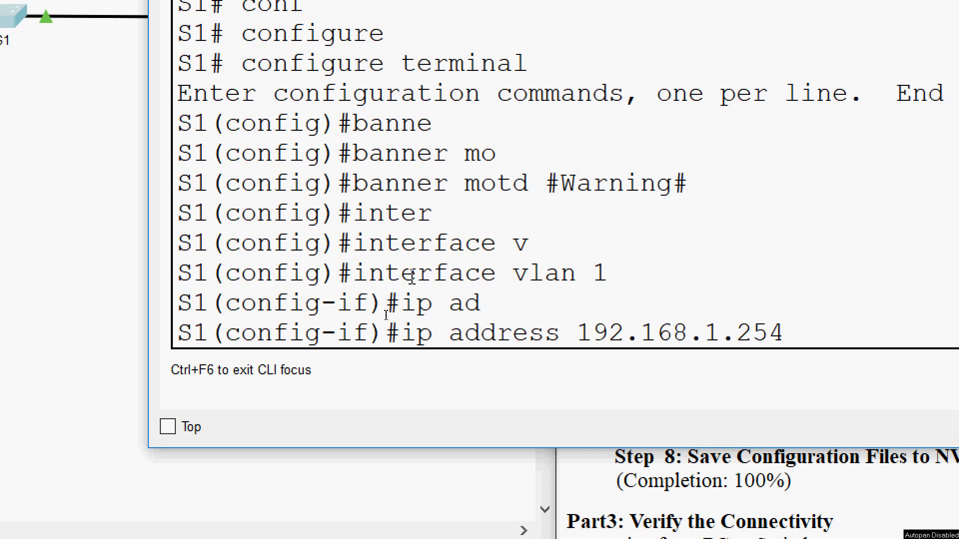
{"action": "type", "text": " ?2"}
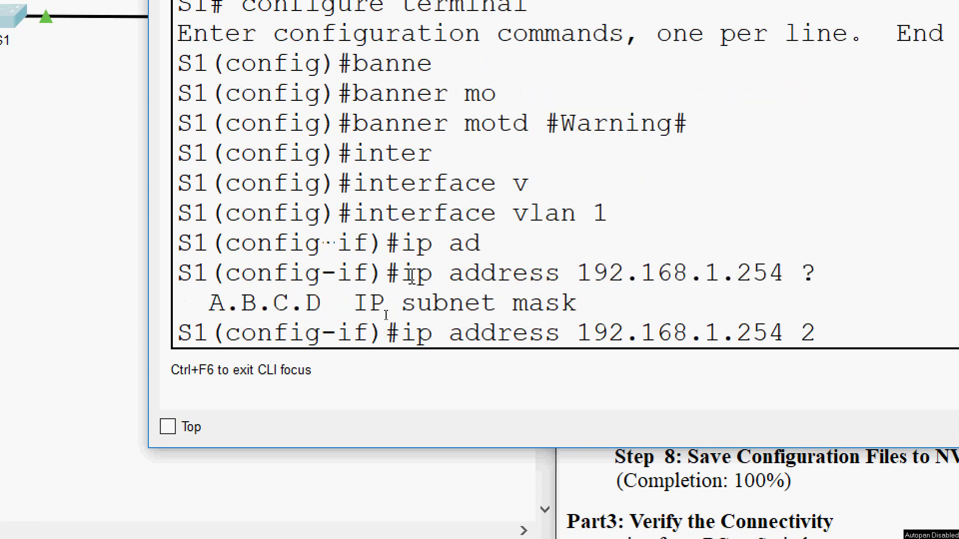
{"action": "type", "text": "55.255.25"}
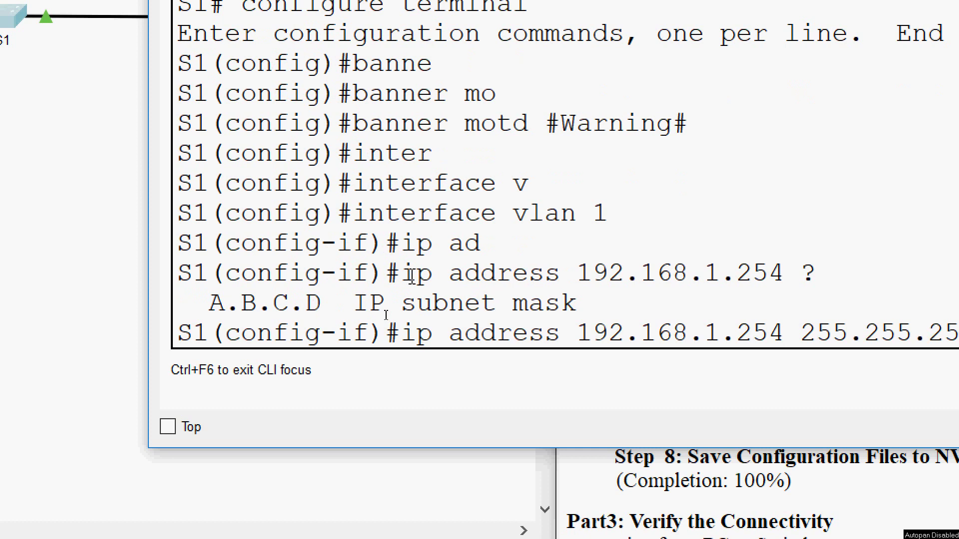
{"action": "type", "text": "5.0"}
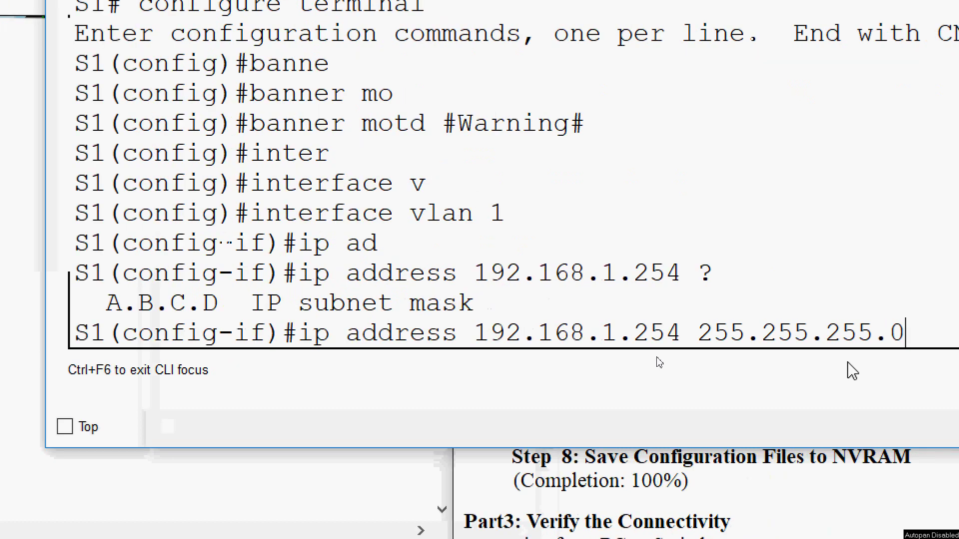
{"action": "key", "text": "Return"}
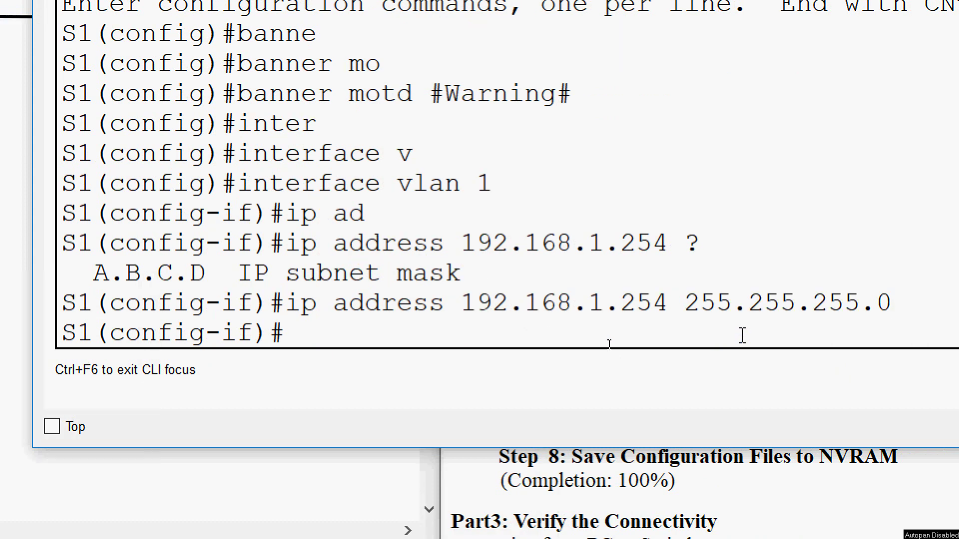
Enable interface VLAN 1 with no shutdown.
{"action": "type", "text": "no shutdown"}
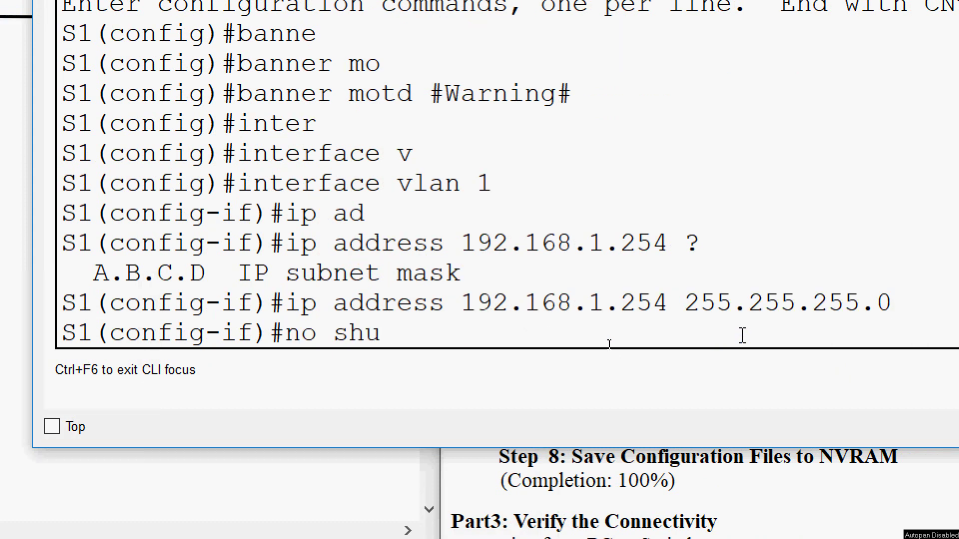
{"action": "key", "text": "Tab"}
{"action": "key", "text": "Return"}
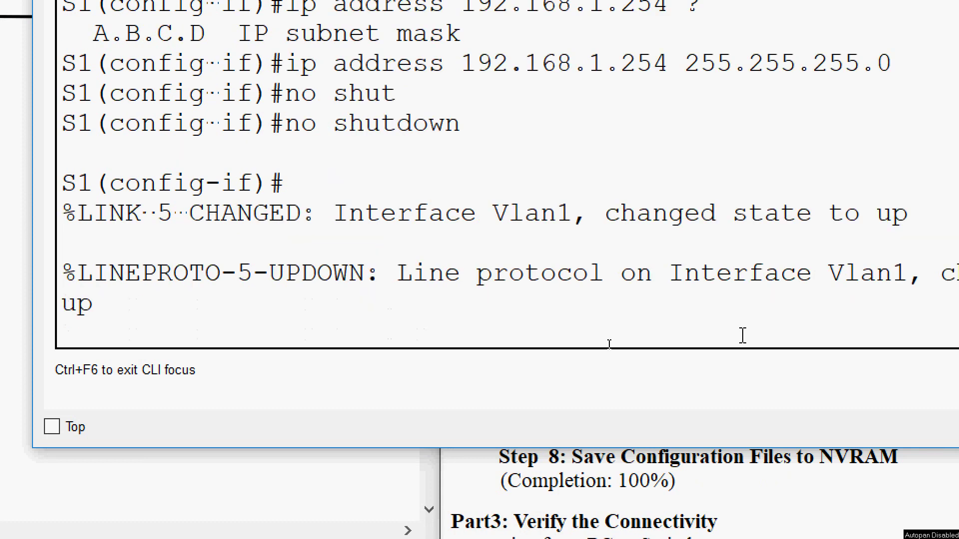
{"action": "key", "text": "Return"}
{"action": "left_click", "coordinate": [681, 454]}
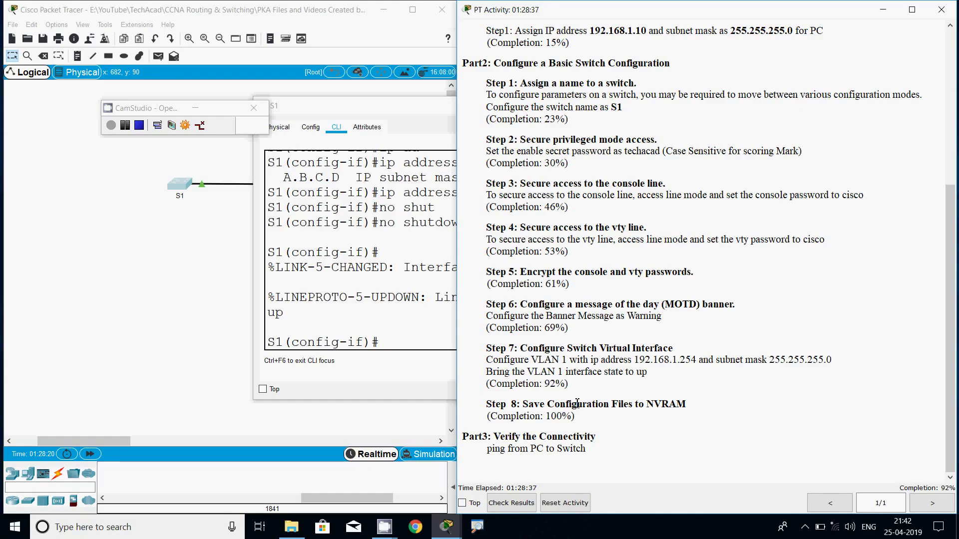
{"action": "left_click_drag", "start_coordinate": [490, 383], "coordinate": [565, 384]}
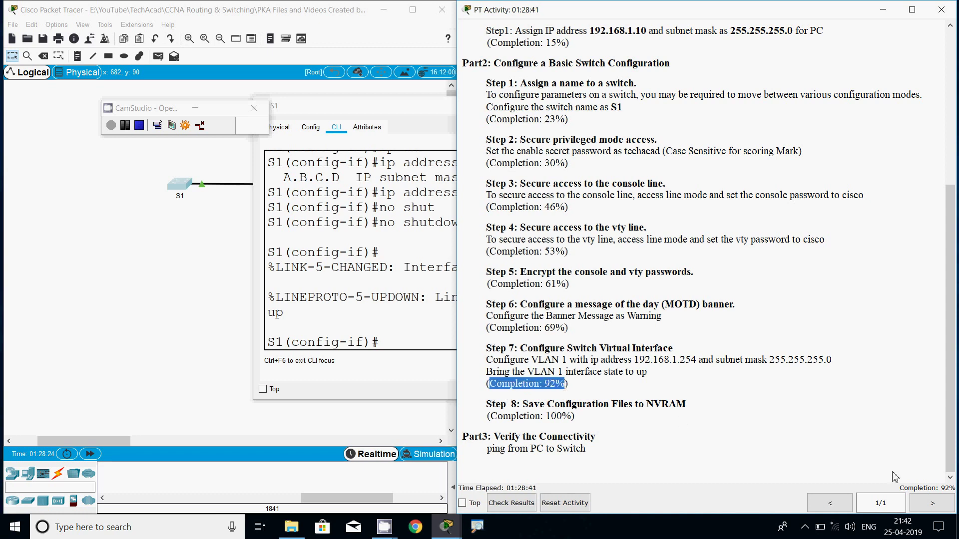
{"action": "left_click", "coordinate": [934, 497]}
{"action": "left_click", "coordinate": [691, 423]}
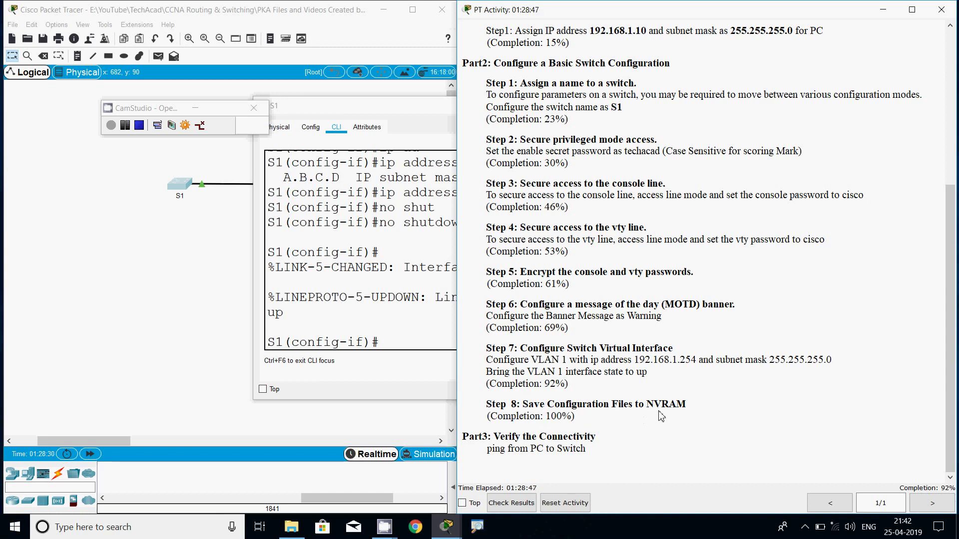
{"action": "left_click", "coordinate": [409, 346]}
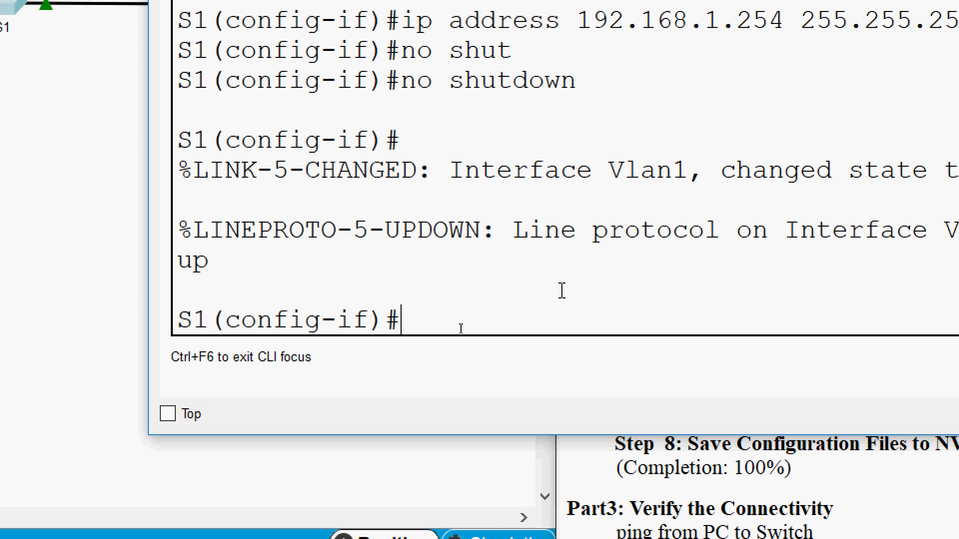
Exit to privileged mode and run copy running-config startup-config, accepting the default filename.
{"action": "key", "text": "ctrl+z"}
{"action": "key", "text": "Return"}
{"action": "key", "text": "Return"}
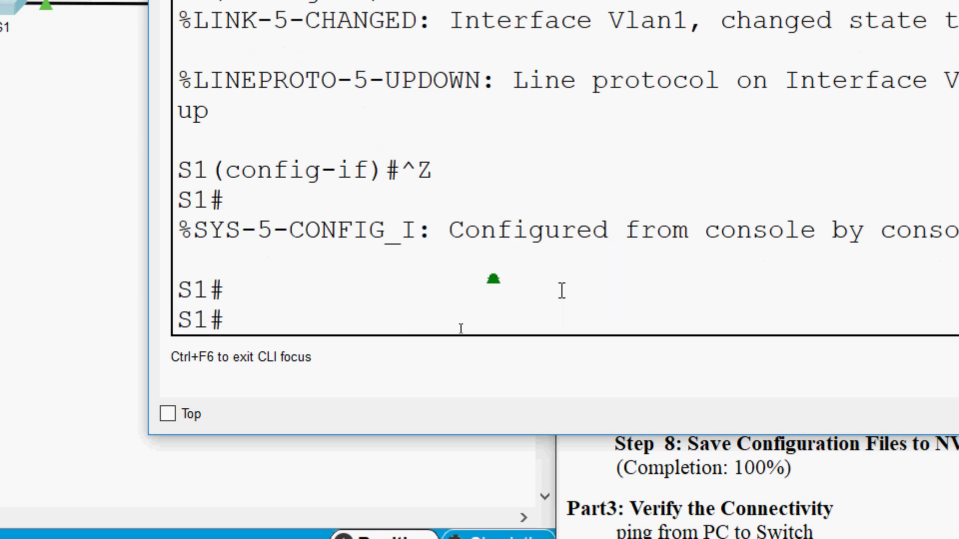
{"action": "type", "text": "cop"}
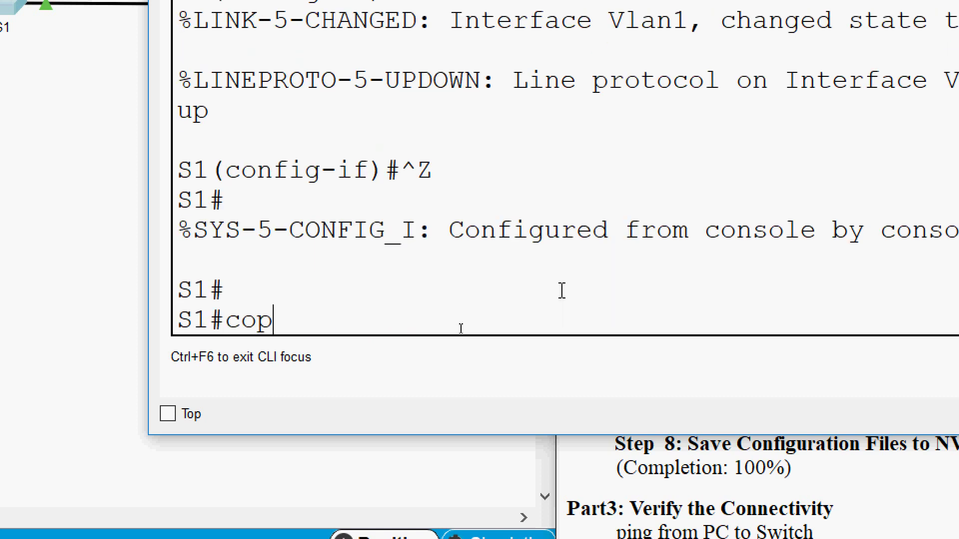
{"action": "key", "text": "Tab"}
{"action": "type", "text": "r"}
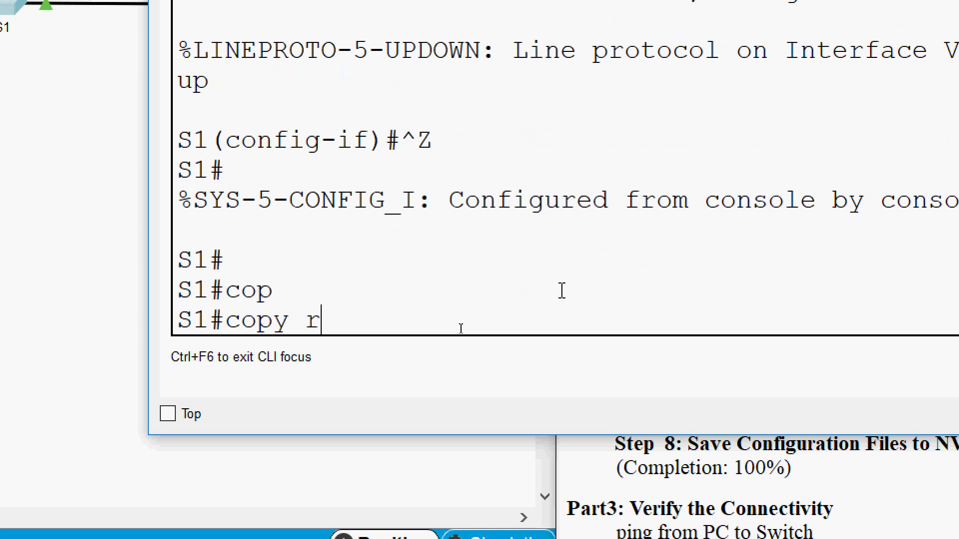
{"action": "key", "text": "Tab"}
{"action": "type", "text": "st"}
{"action": "key", "text": "Tab"}
{"action": "key", "text": "Return"}
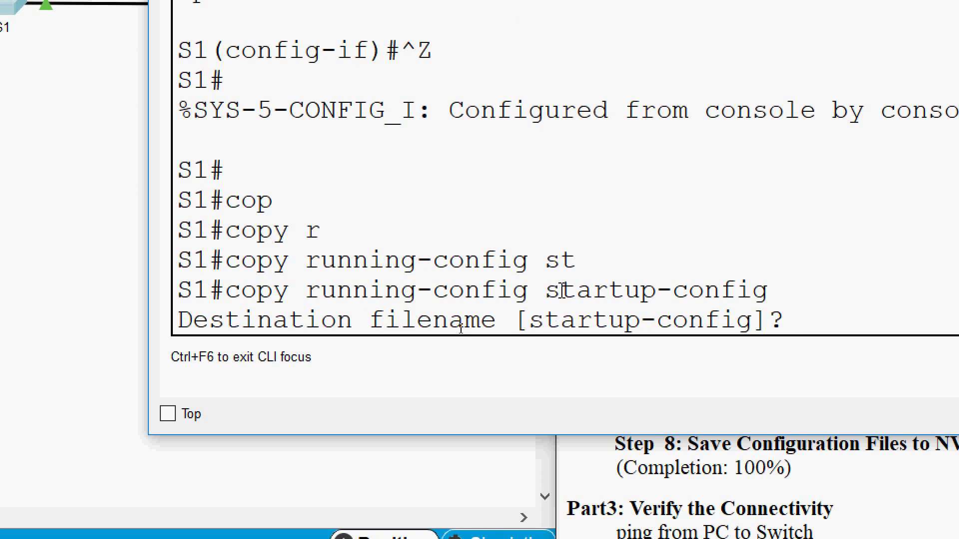
{"action": "key", "text": "Return"}
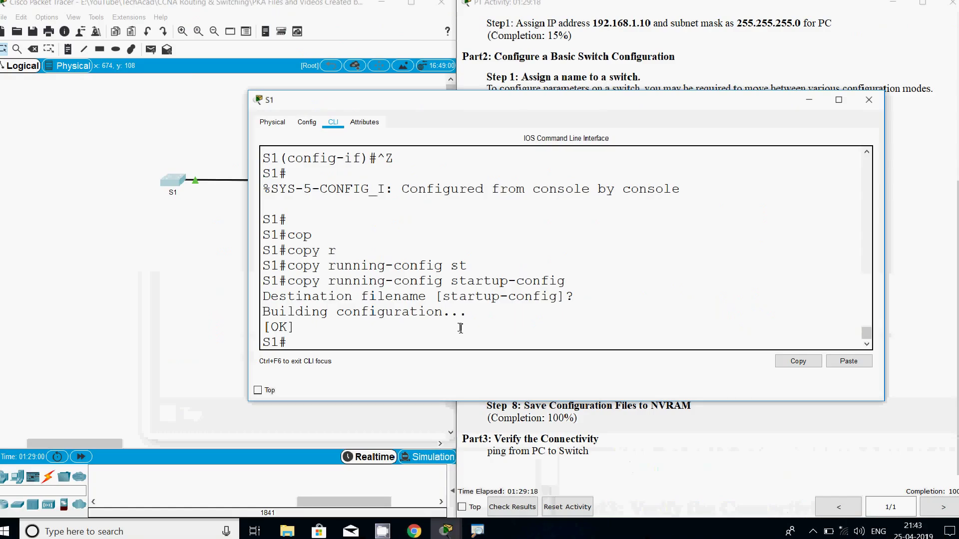
Confirm 100% completion in the activity window and view the Assessment Items under Check Results.
{"action": "left_click", "coordinate": [514, 427]}
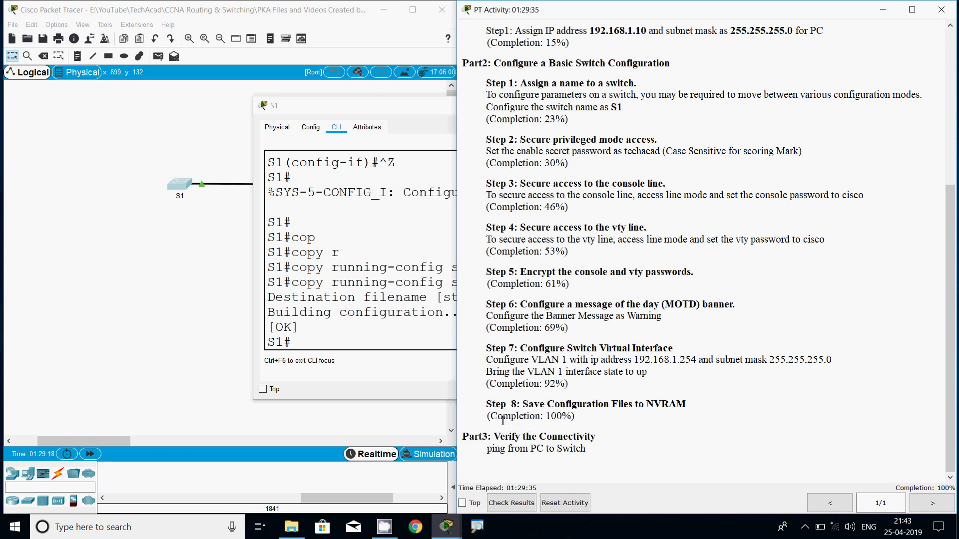
{"action": "left_click_drag", "start_coordinate": [539, 416], "coordinate": [576, 416]}
{"action": "left_click", "coordinate": [584, 422]}
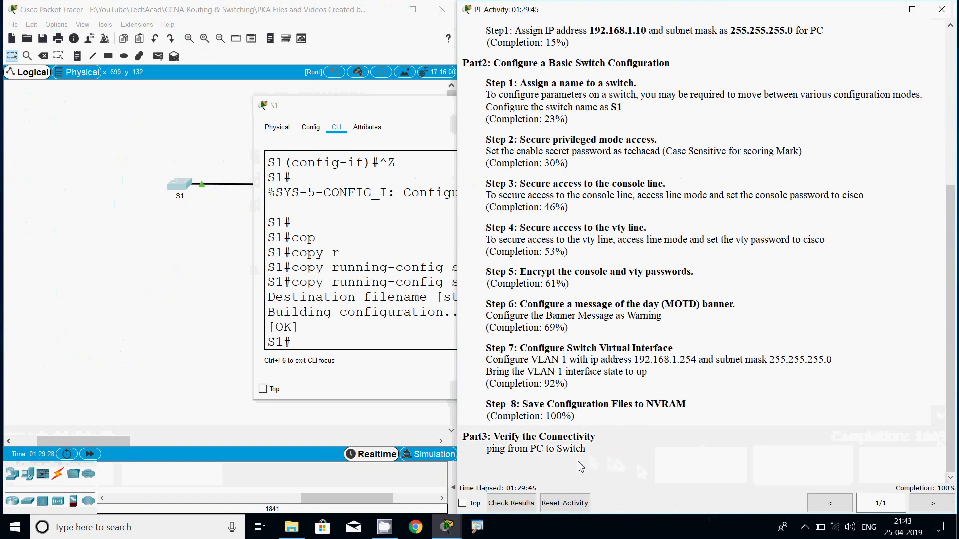
{"action": "left_click", "coordinate": [520, 508]}
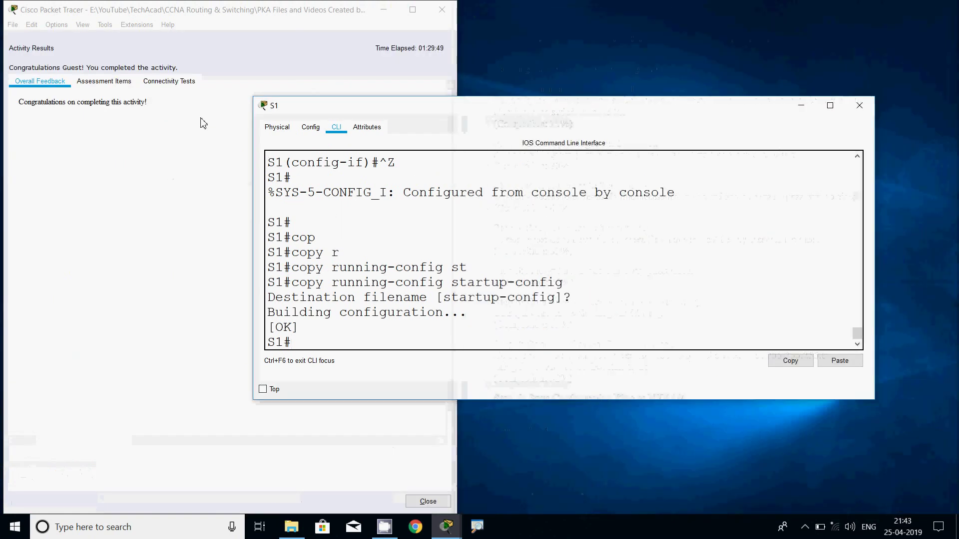
{"action": "left_click", "coordinate": [109, 85]}
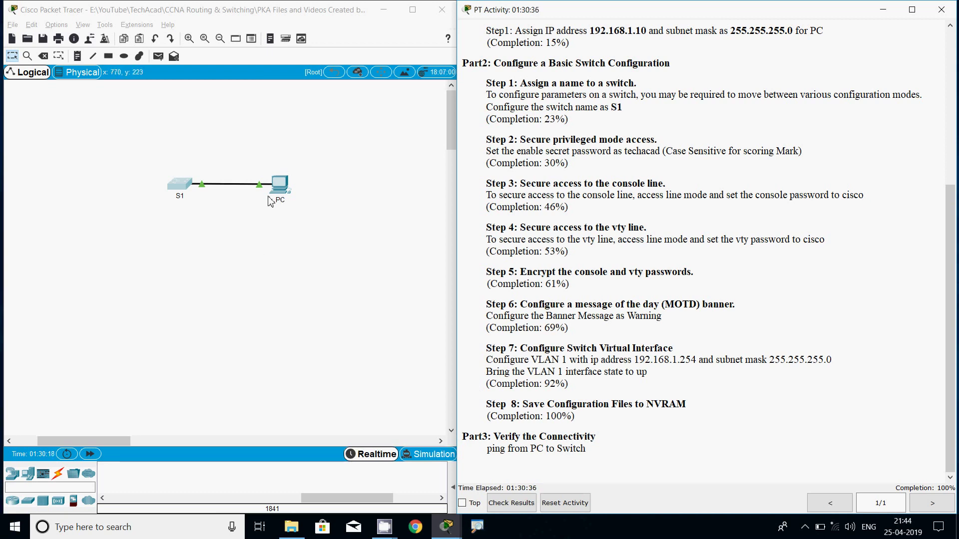
From the PC's Command Prompt, ping S1 at 192.168.1.254.
{"action": "left_click", "coordinate": [281, 189]}
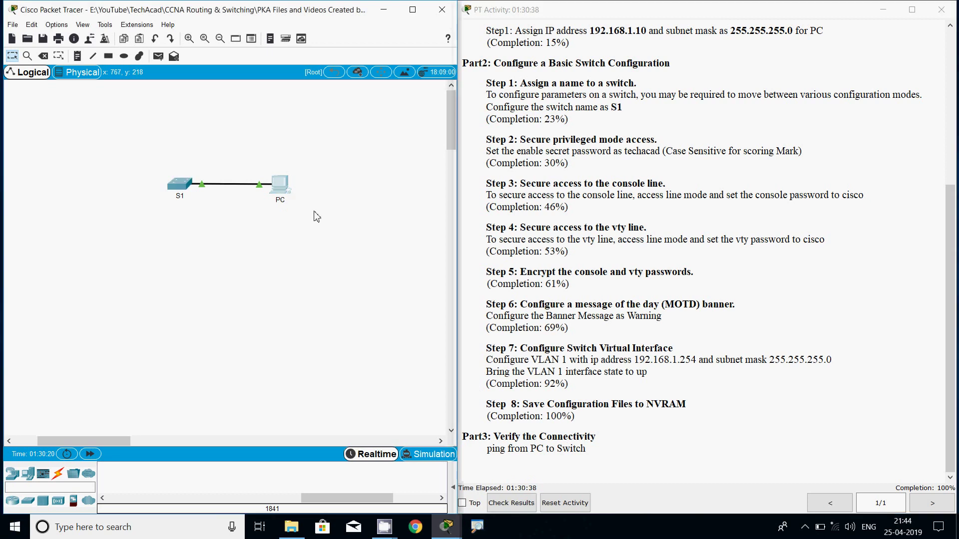
{"action": "left_click", "coordinate": [555, 150]}
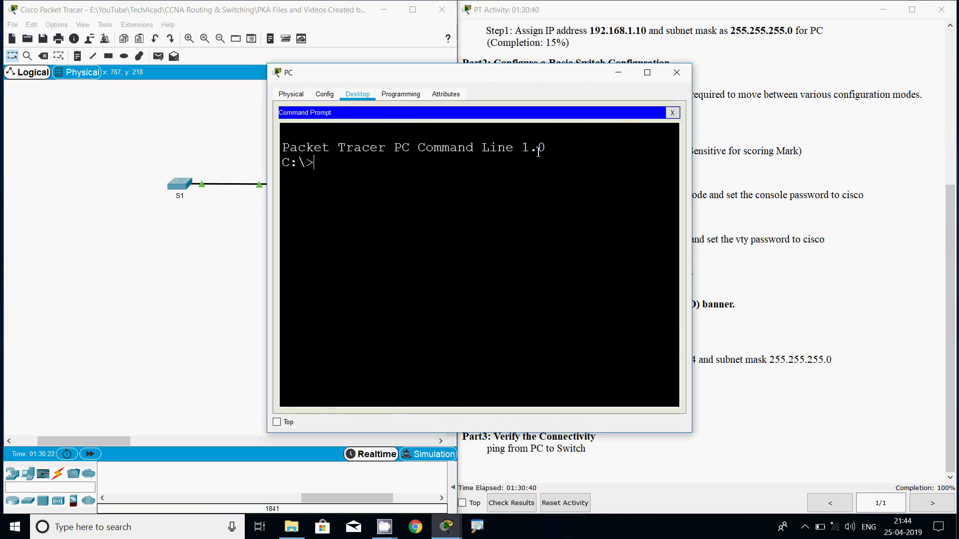
{"action": "type", "text": "ping "}
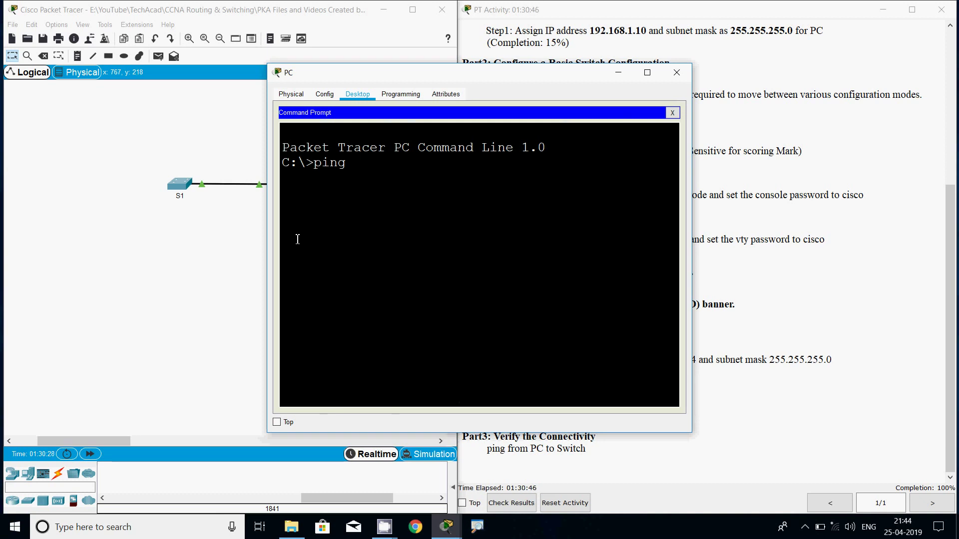
{"action": "type", "text": "192.168.1.254"}
{"action": "key", "text": "Return"}
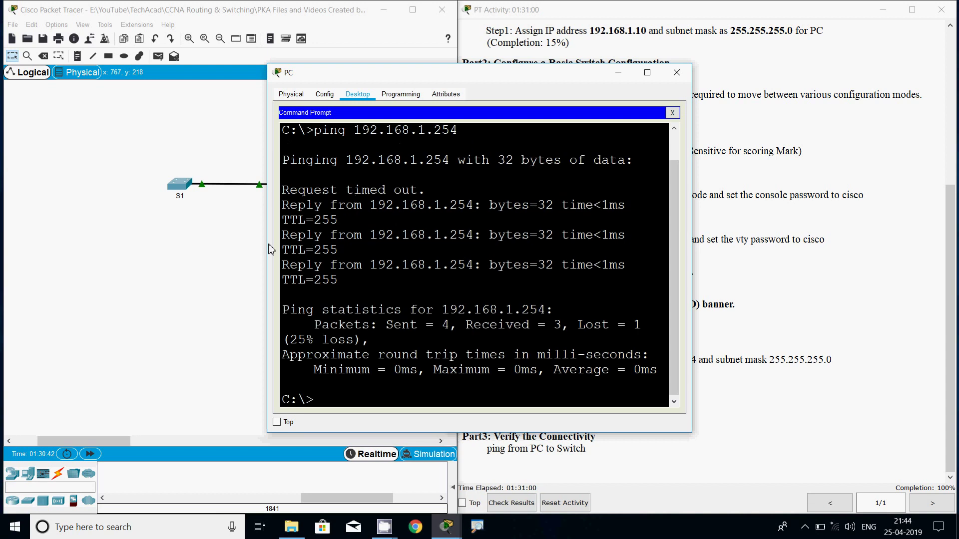
Widen the window to inspect the three successful replies, then close the PC window.
{"action": "left_click_drag", "start_coordinate": [269, 248], "coordinate": [188, 249]}
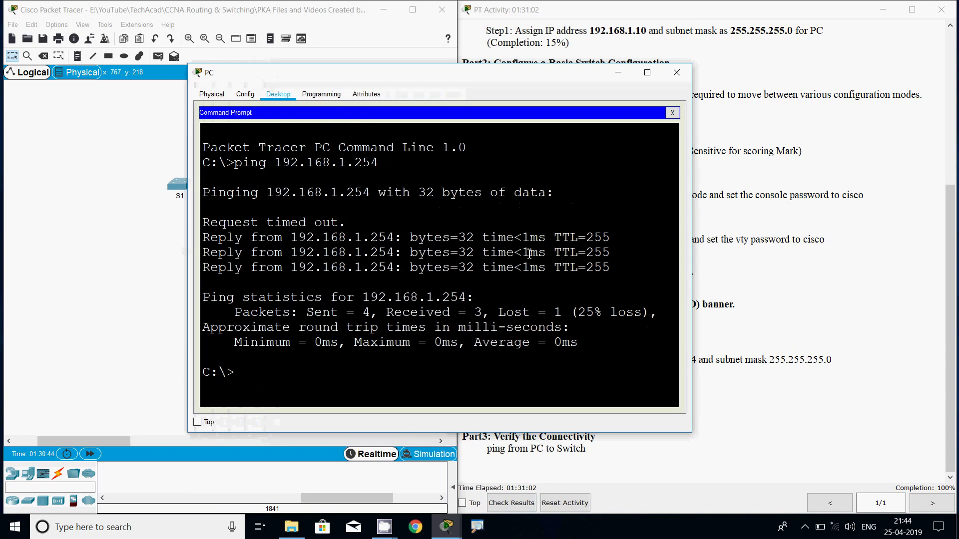
{"action": "left_click_drag", "start_coordinate": [612, 268], "coordinate": [202, 237]}
{"action": "left_click", "coordinate": [327, 253]}
{"action": "left_click", "coordinate": [676, 72]}
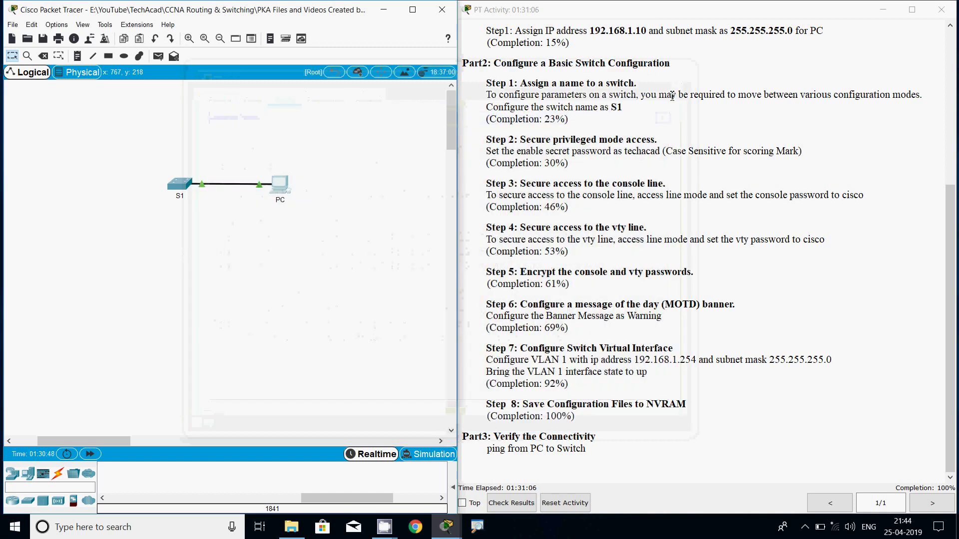